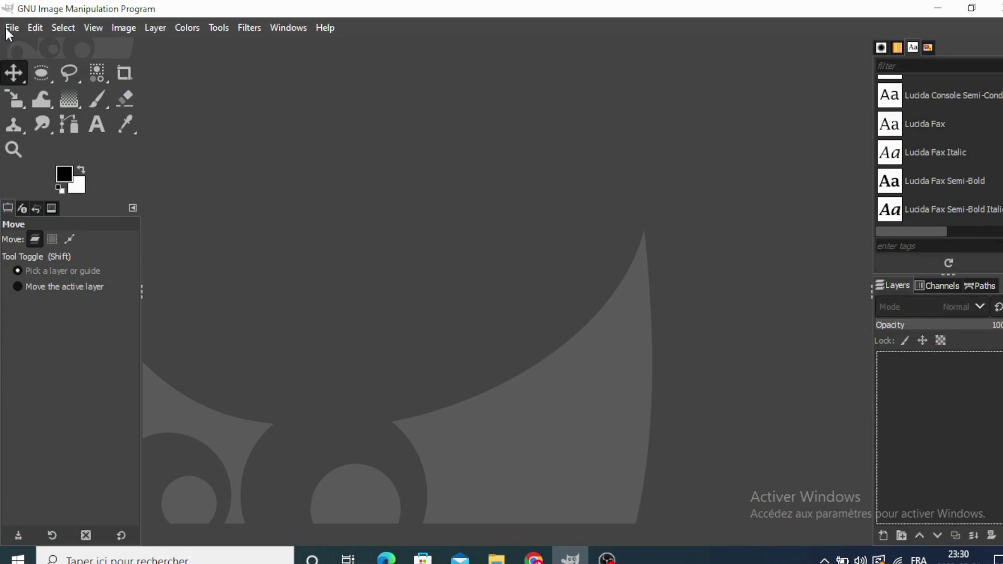
Open the glass.png portrait
{"action": "left_click", "coordinate": [11, 29]}
{"action": "left_click", "coordinate": [29, 88]}
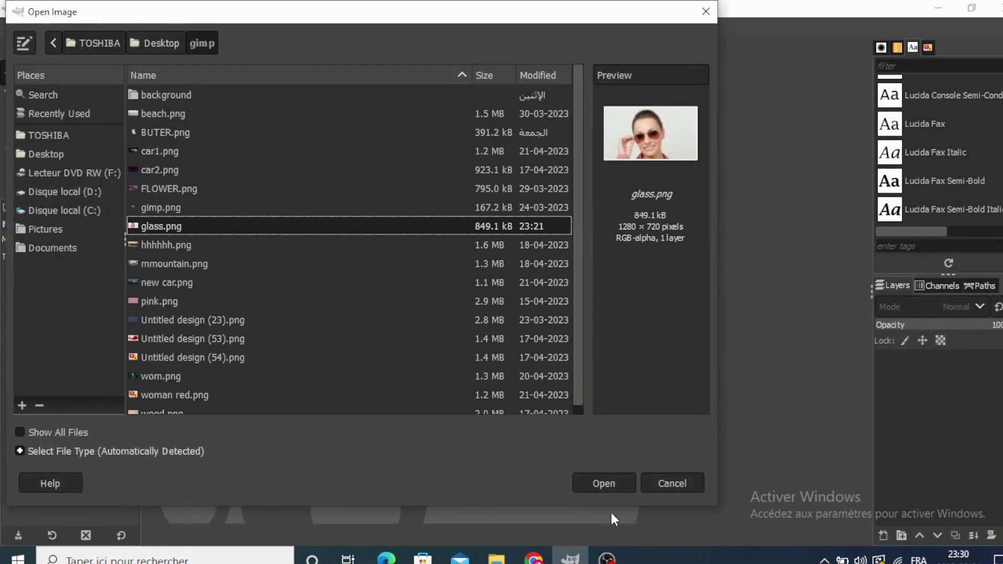
{"action": "left_click", "coordinate": [602, 482]}
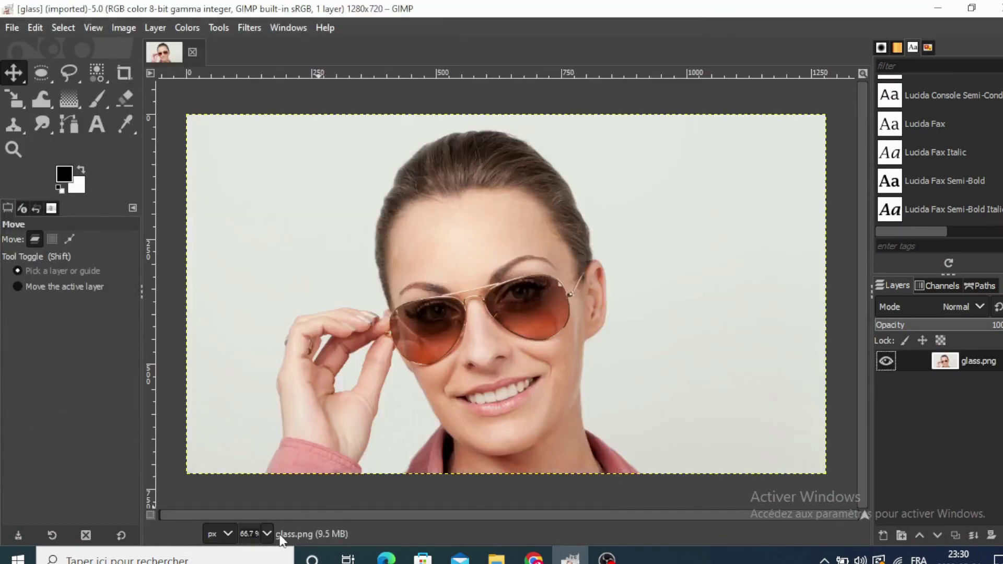
Zoom to 200% and scroll the view to the sunglasses
{"action": "left_click", "coordinate": [267, 535]}
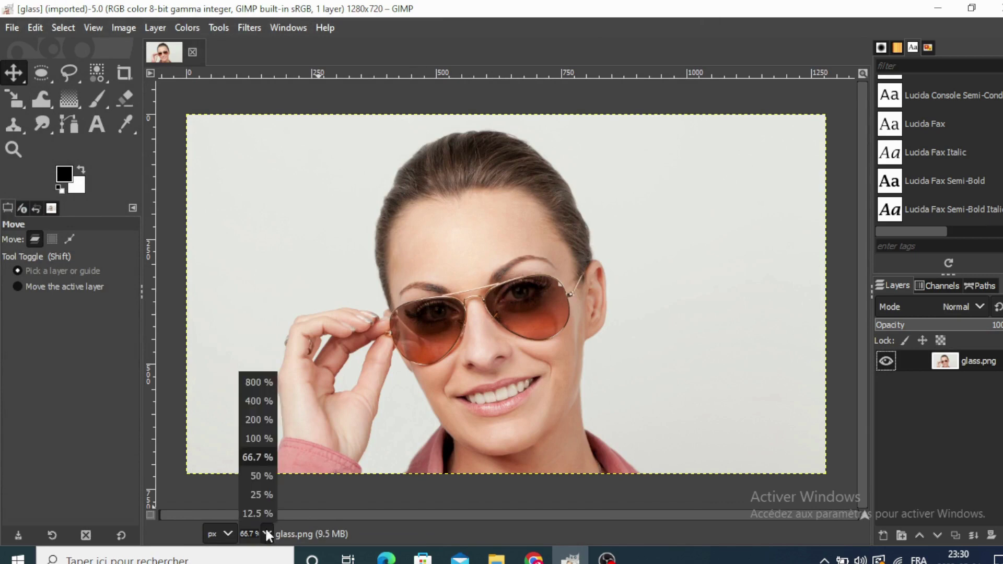
{"action": "left_click", "coordinate": [255, 420]}
{"action": "left_click_drag", "start_coordinate": [436, 515], "coordinate": [408, 515]}
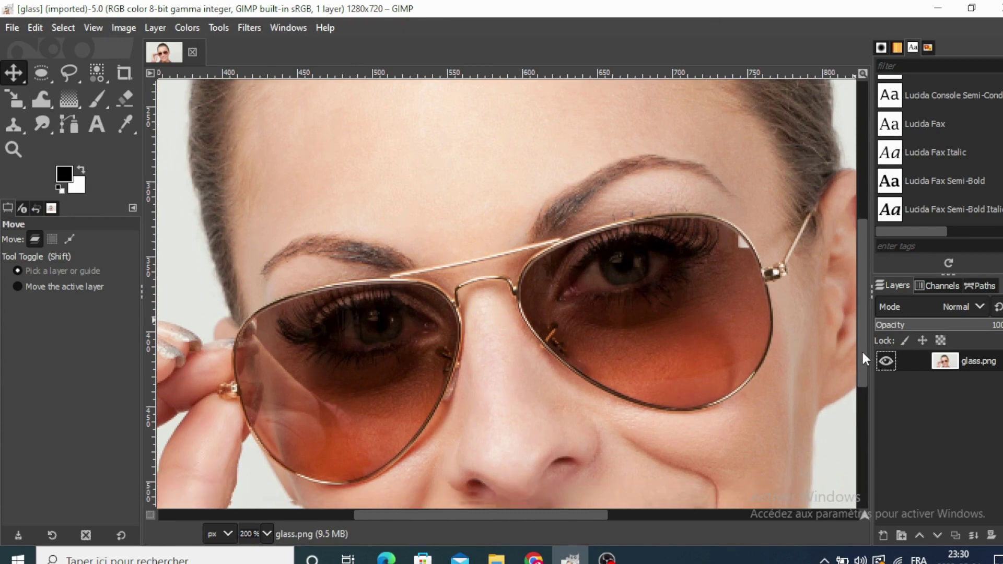
{"action": "left_click_drag", "start_coordinate": [862, 349], "coordinate": [860, 368]}
With the Paths tool, place anchors around the left lens's top, left, bottom and right rim
{"action": "left_click", "coordinate": [72, 128]}
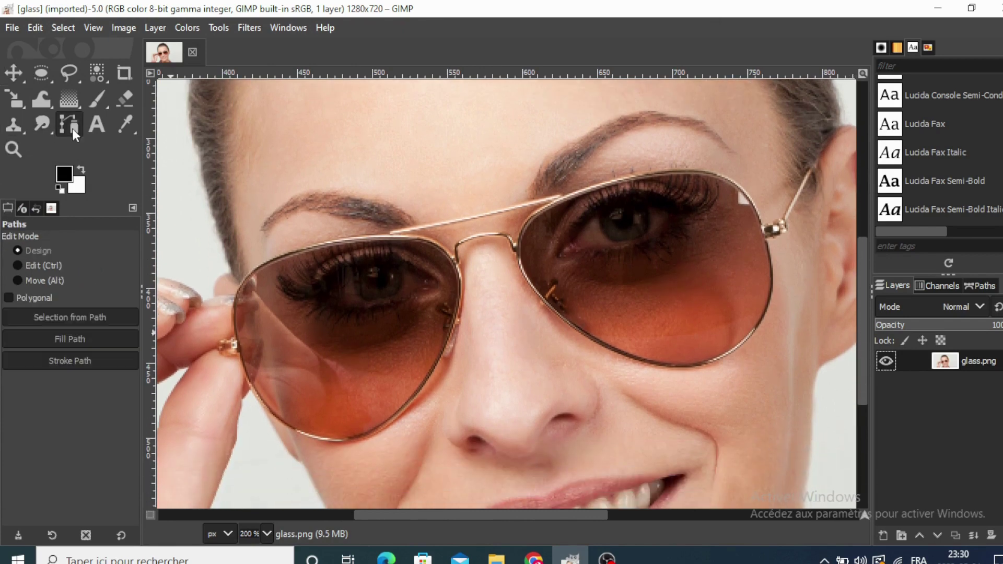
{"action": "left_click", "coordinate": [340, 241]}
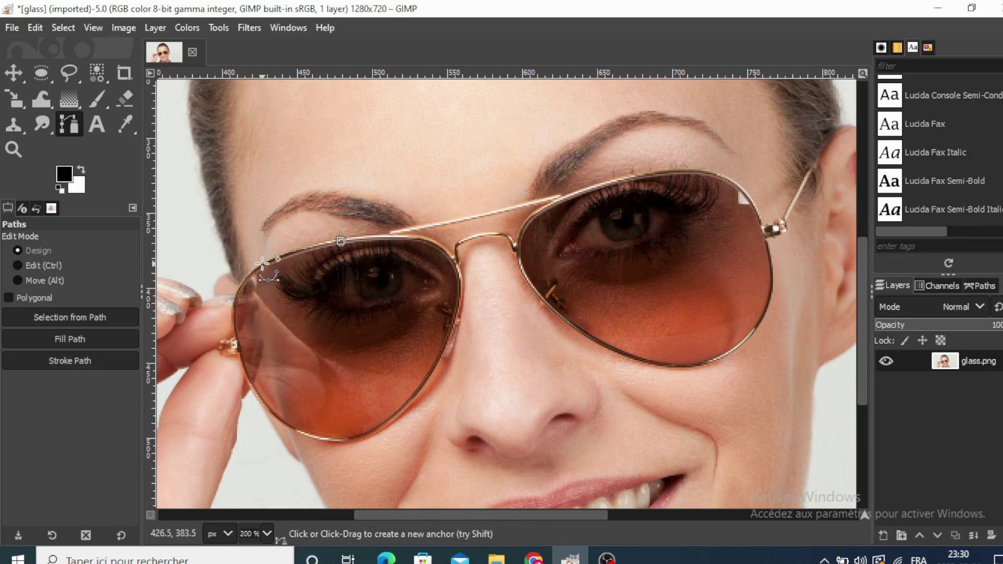
{"action": "left_click", "coordinate": [263, 263]}
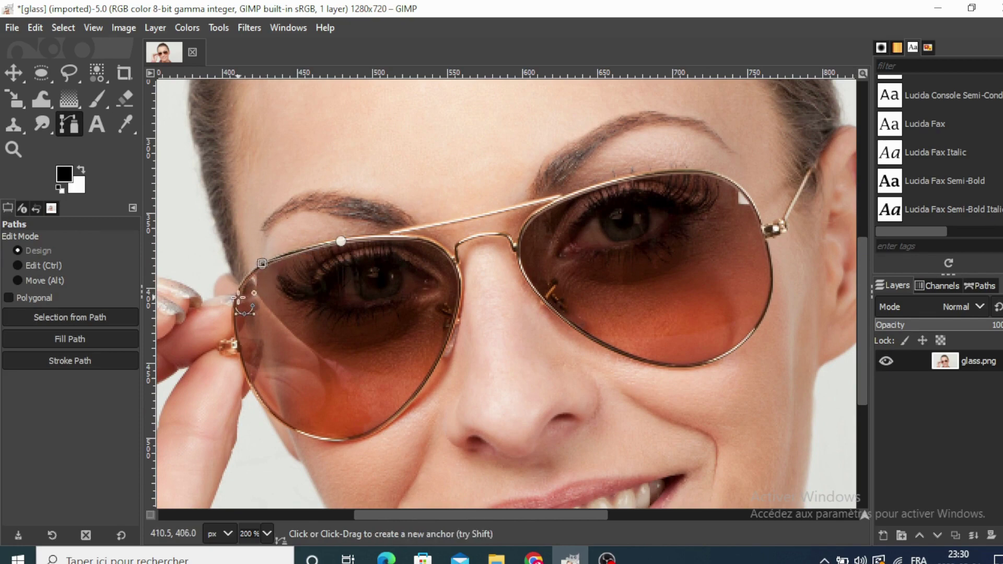
{"action": "left_click", "coordinate": [244, 360]}
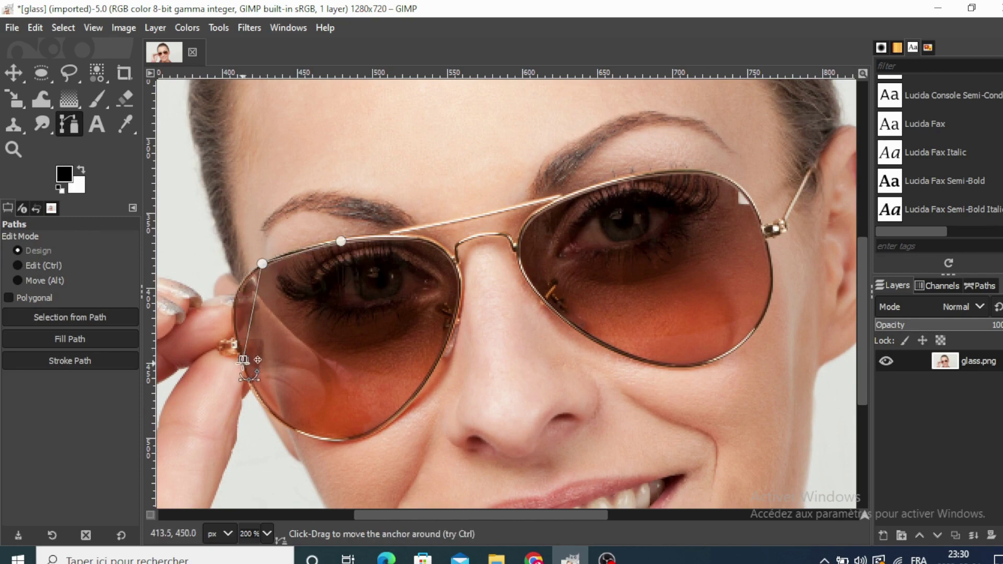
{"action": "left_click", "coordinate": [278, 415]}
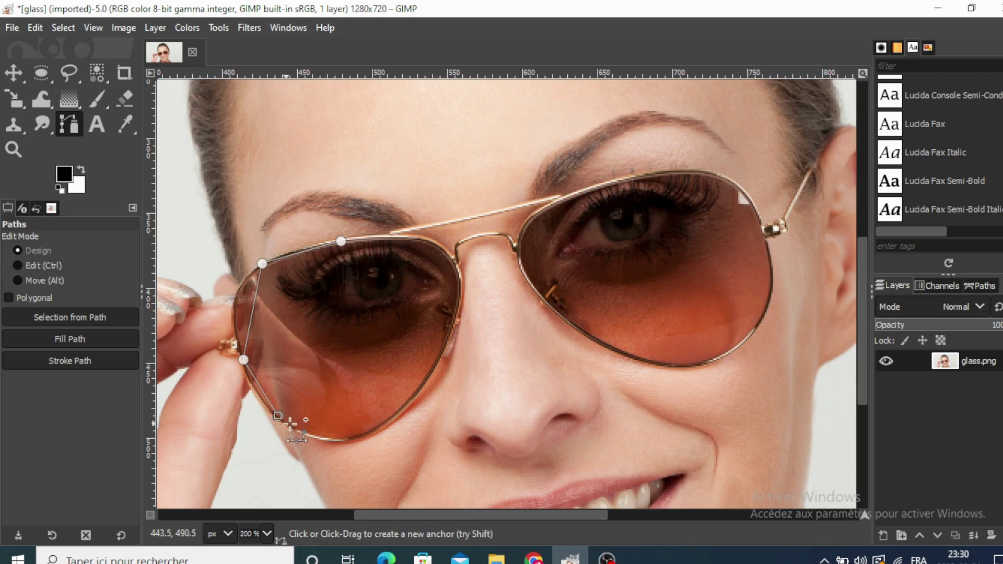
{"action": "left_click", "coordinate": [406, 401]}
{"action": "left_click", "coordinate": [442, 342]}
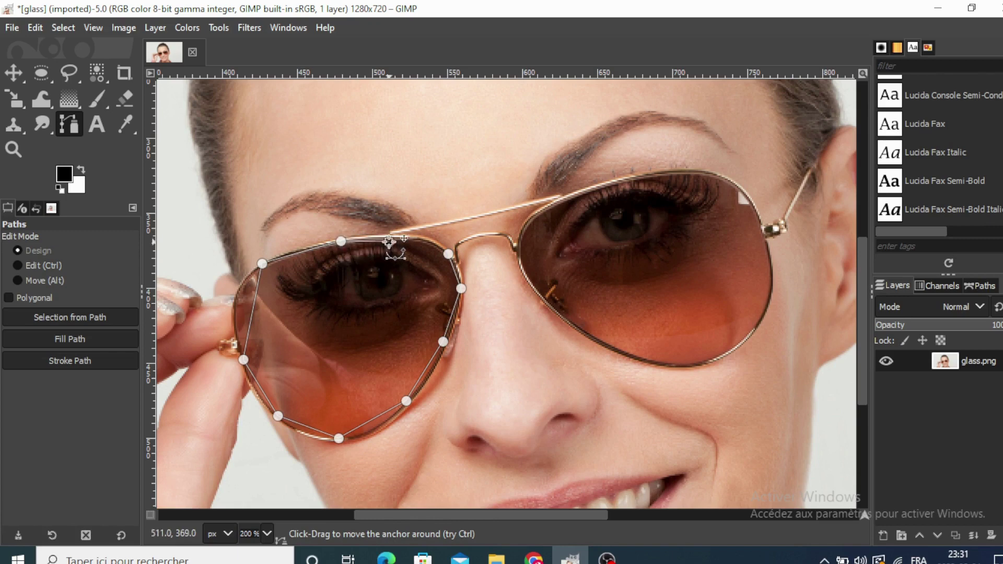
{"action": "left_click", "coordinate": [393, 238]}
Move the top anchor right and curve the top segment along the upper frame
{"action": "left_click_drag", "start_coordinate": [393, 238], "coordinate": [451, 254]}
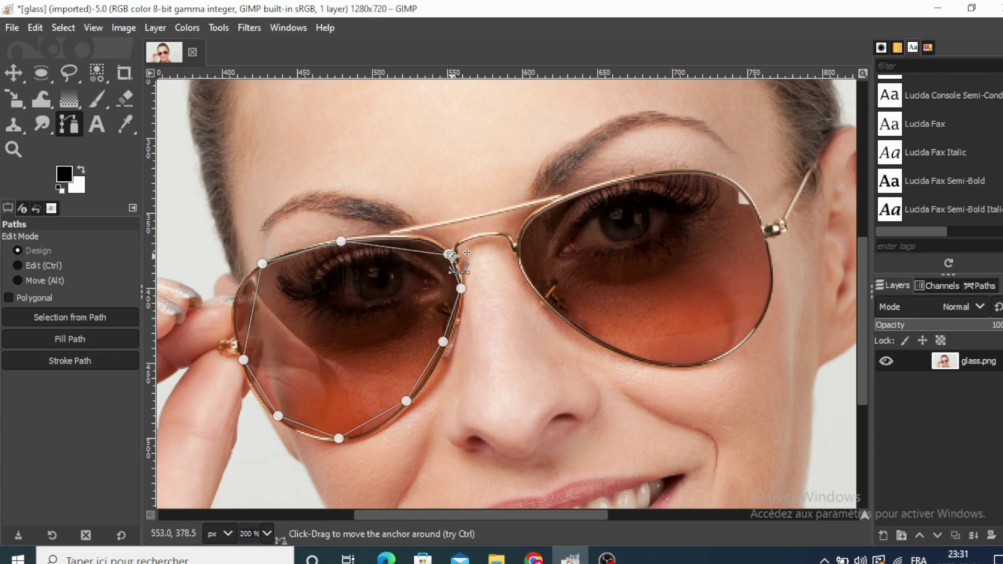
{"action": "left_click", "coordinate": [402, 242]}
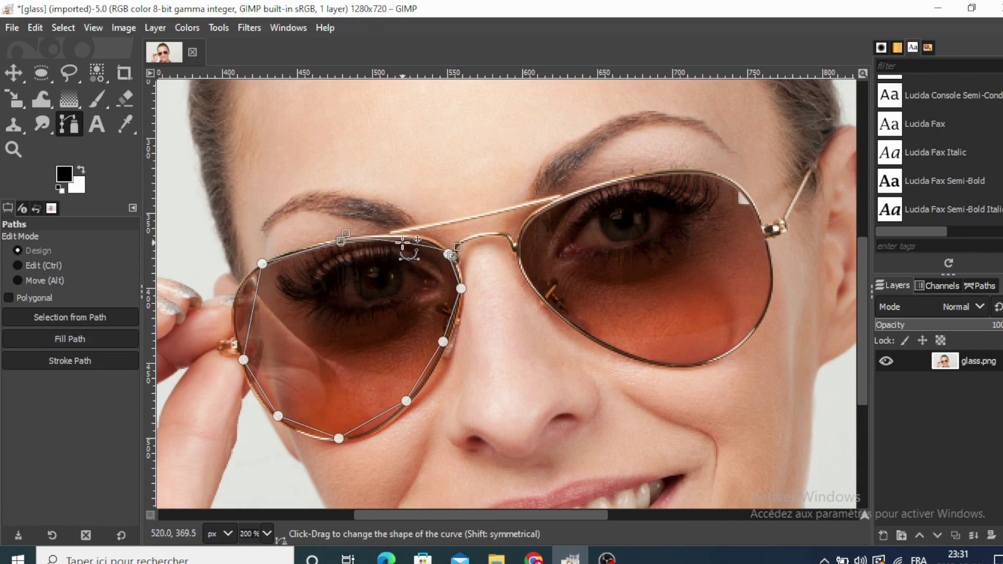
{"action": "left_click_drag", "start_coordinate": [403, 242], "coordinate": [436, 233]}
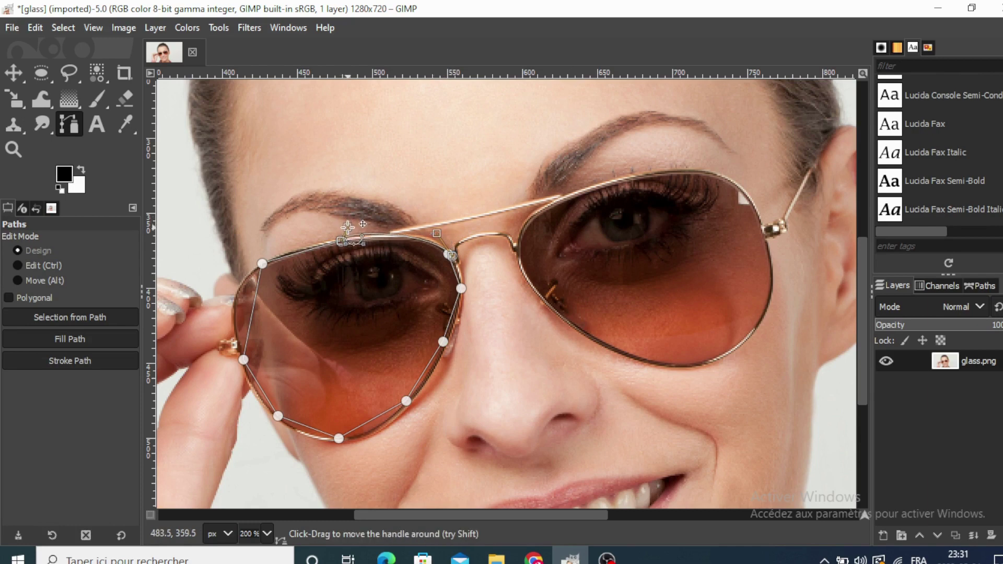
{"action": "left_click_drag", "start_coordinate": [347, 227], "coordinate": [347, 230]}
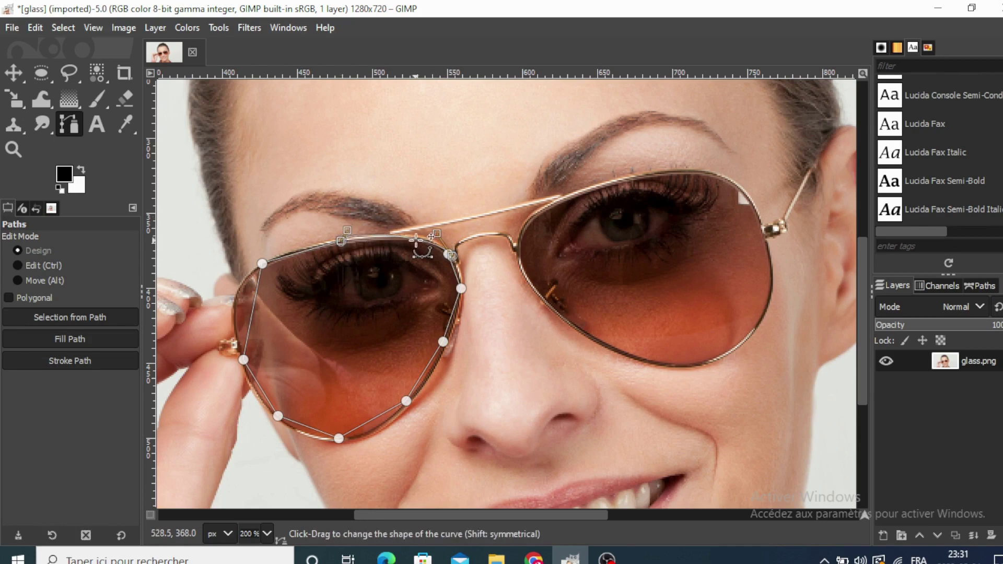
{"action": "left_click_drag", "start_coordinate": [424, 250], "coordinate": [423, 245]}
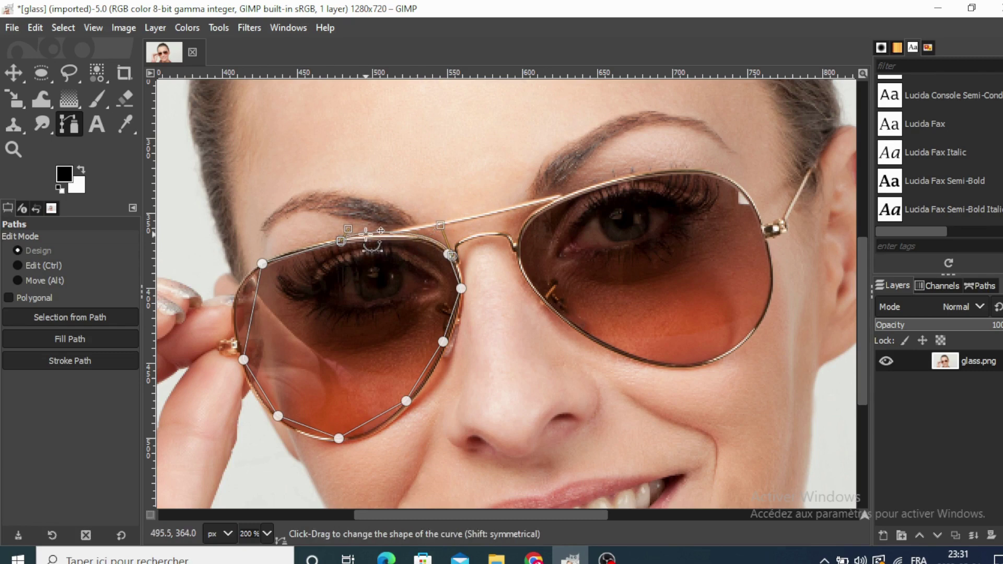
{"action": "left_click_drag", "start_coordinate": [365, 234], "coordinate": [365, 237]}
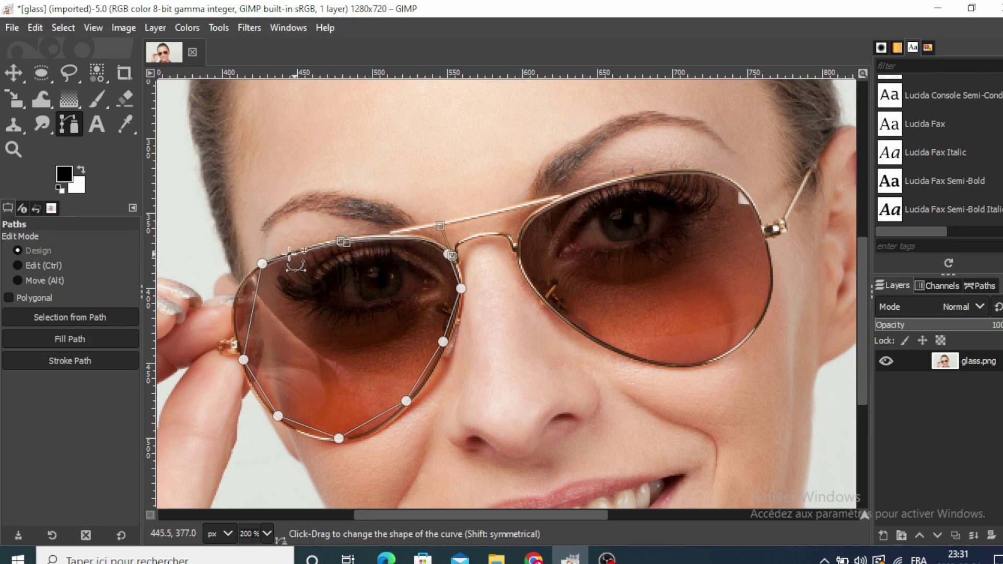
Bend the left and lower-left segments to follow the lens rim
{"action": "left_click_drag", "start_coordinate": [257, 294], "coordinate": [241, 300]}
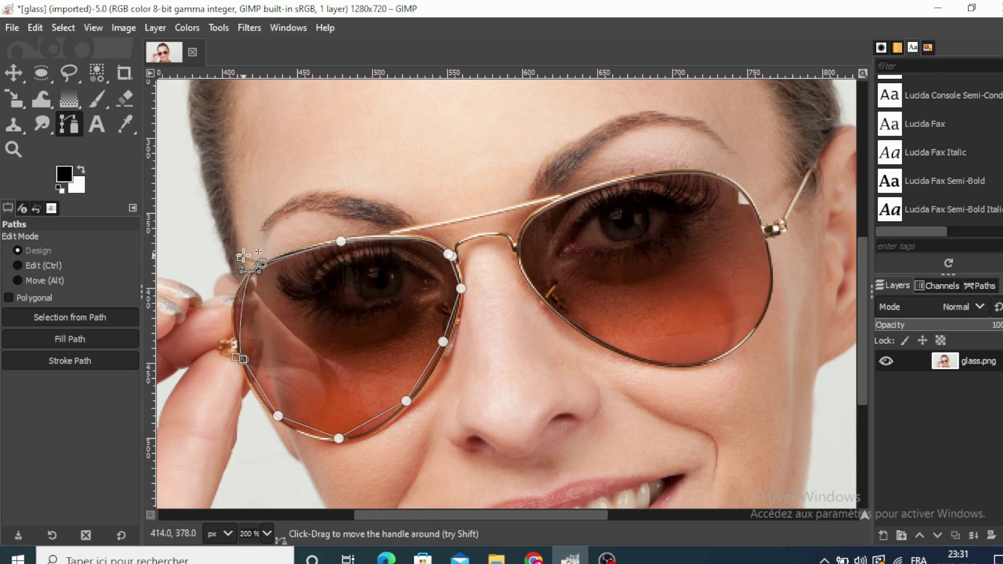
{"action": "left_click_drag", "start_coordinate": [243, 255], "coordinate": [242, 268]}
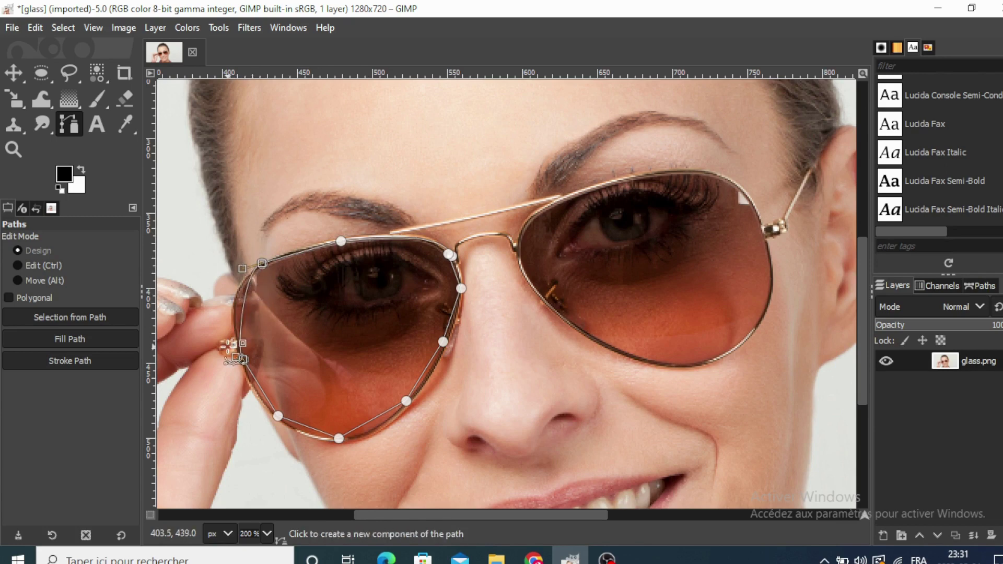
{"action": "mouse_move", "coordinate": [243, 359]}
{"action": "left_mouse_down"}
{"action": "mouse_move", "coordinate": [252, 354]}
{"action": "mouse_move", "coordinate": [233, 336]}
{"action": "left_mouse_up"}
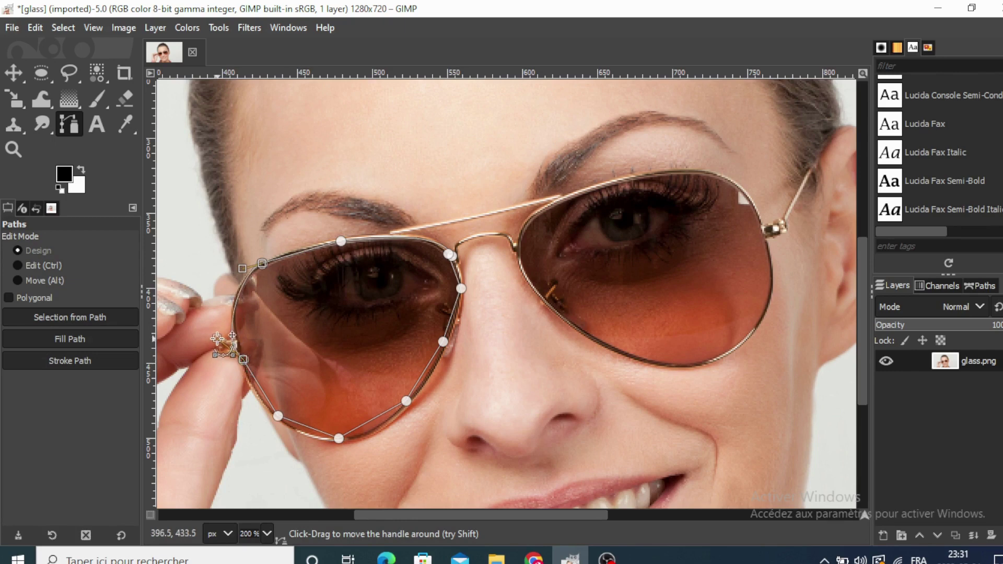
{"action": "left_click_drag", "start_coordinate": [233, 345], "coordinate": [234, 332]}
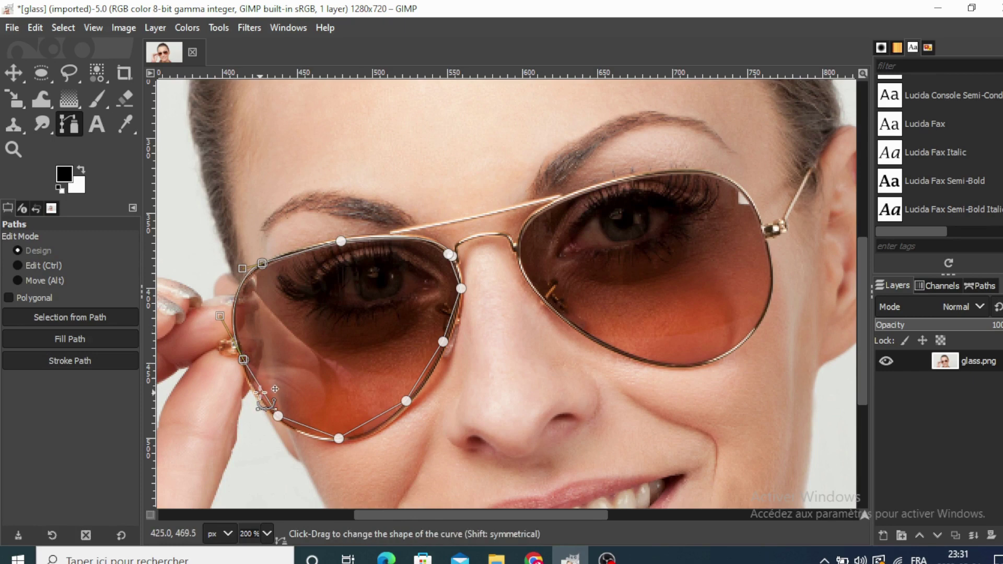
{"action": "left_click_drag", "start_coordinate": [261, 389], "coordinate": [256, 390]}
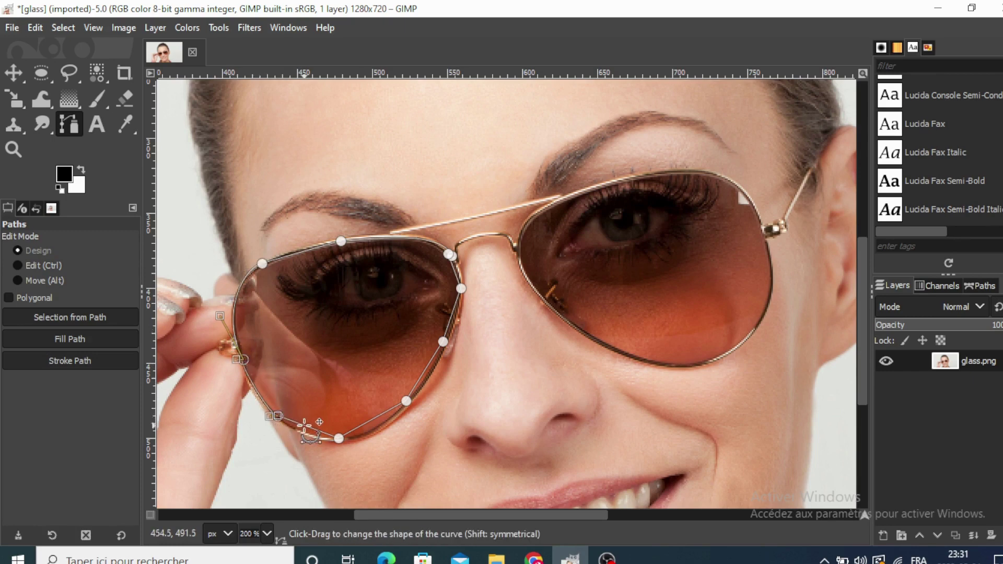
{"action": "left_click_drag", "start_coordinate": [302, 427], "coordinate": [300, 432]}
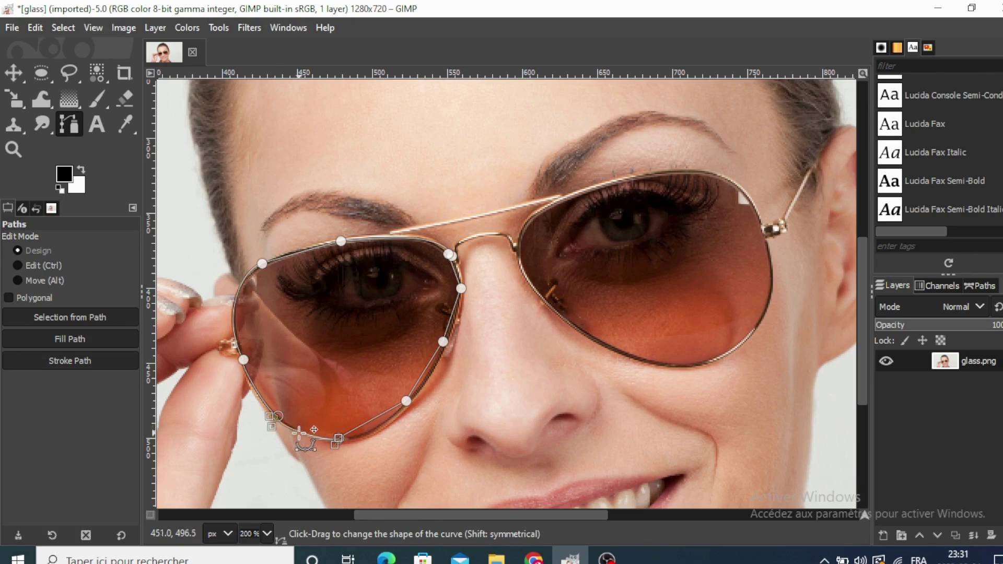
Curve the lower-right and right-side segments along the left lens rim
{"action": "left_click", "coordinate": [372, 418]}
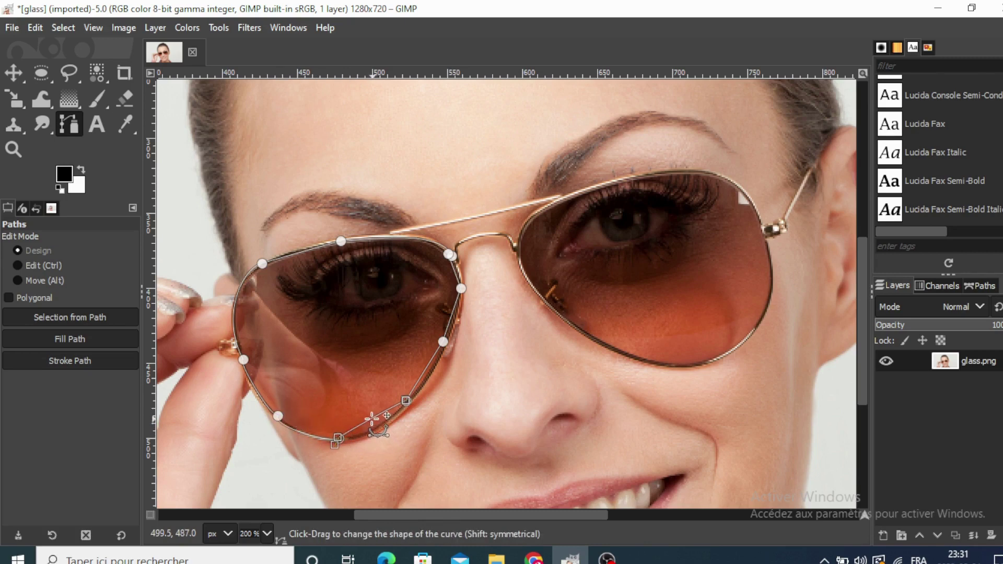
{"action": "mouse_move", "coordinate": [371, 418]}
{"action": "left_mouse_down"}
{"action": "mouse_move", "coordinate": [383, 426]}
{"action": "mouse_move", "coordinate": [374, 428]}
{"action": "left_mouse_up"}
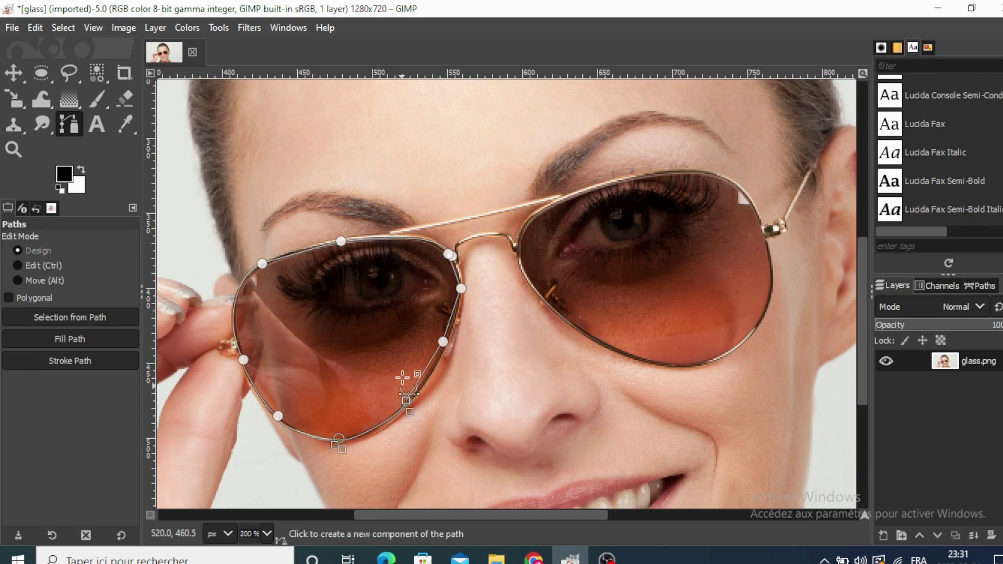
{"action": "left_click_drag", "start_coordinate": [421, 371], "coordinate": [426, 375]}
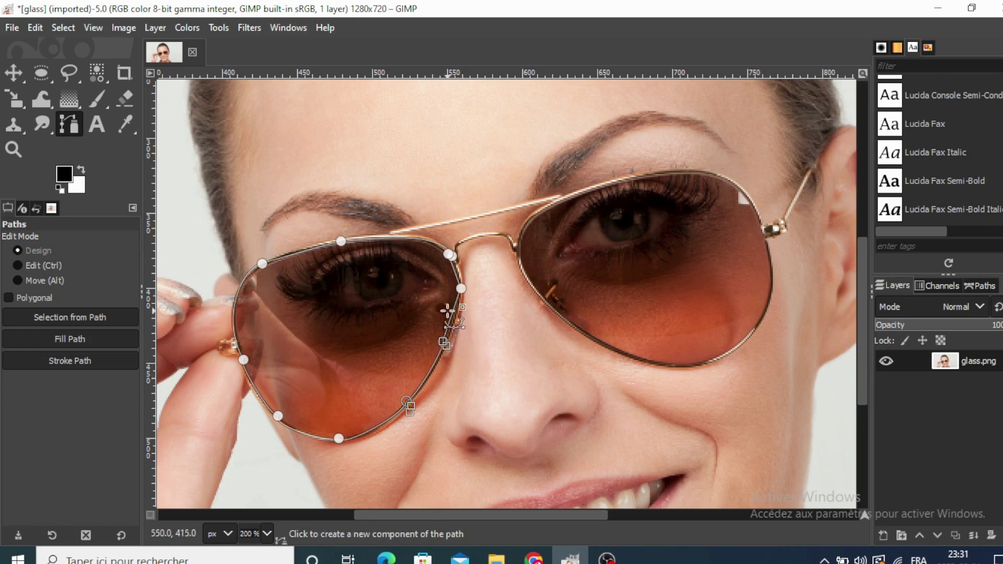
{"action": "left_click_drag", "start_coordinate": [447, 314], "coordinate": [454, 319]}
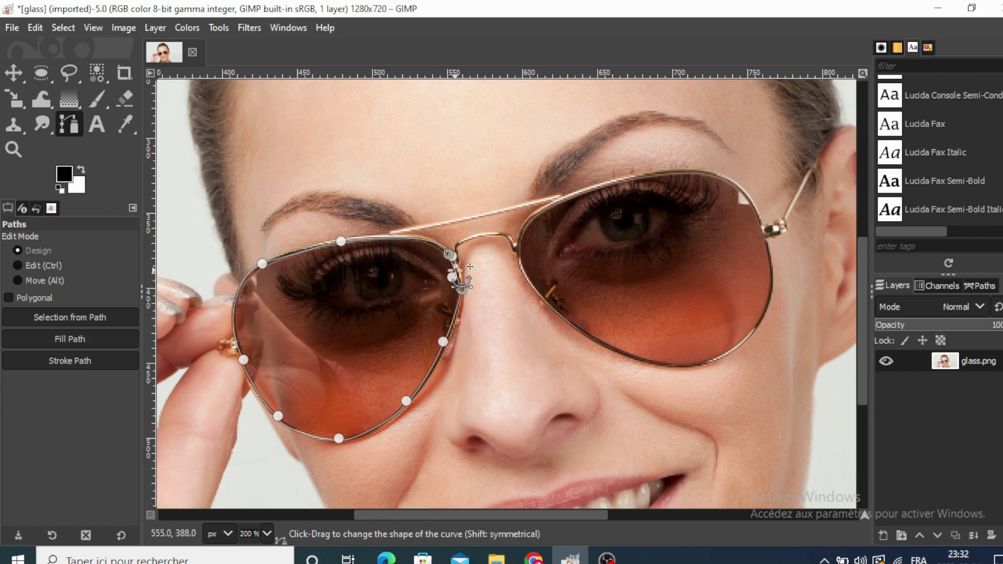
Place anchors around the right lens rim and close the outline
{"action": "left_click", "coordinate": [461, 287]}
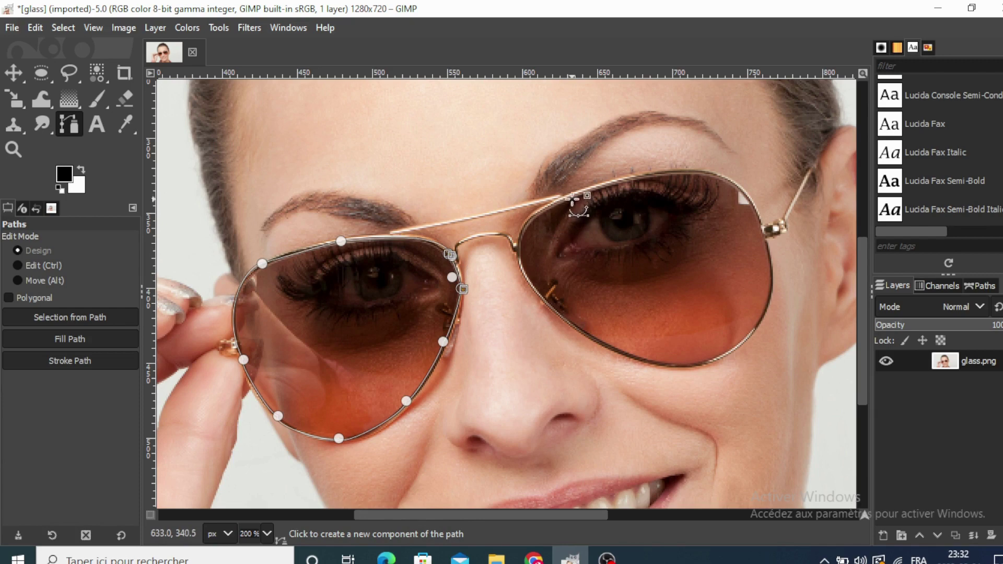
{"action": "left_click", "coordinate": [650, 176]}
{"action": "left_click", "coordinate": [756, 214]}
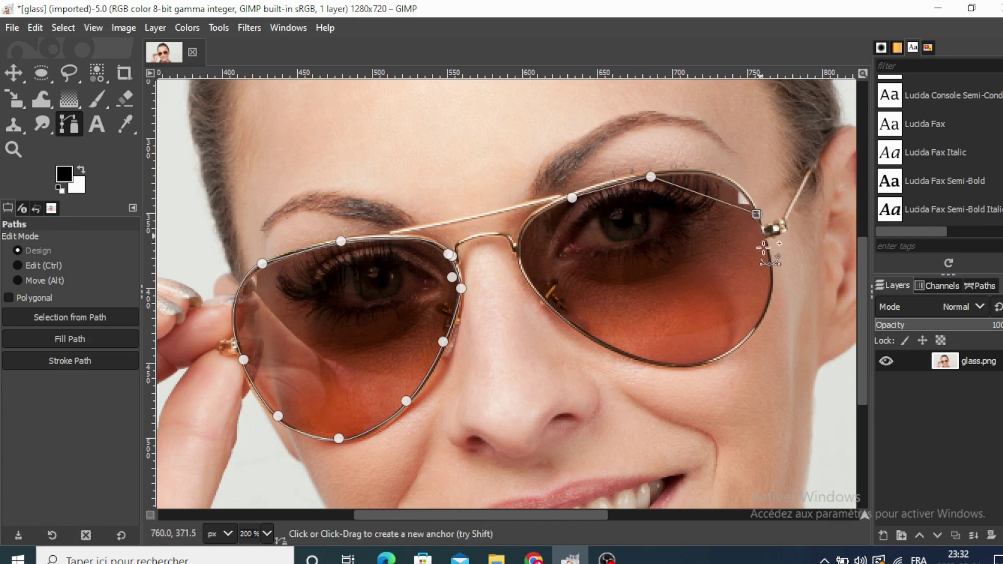
{"action": "left_click", "coordinate": [771, 292]}
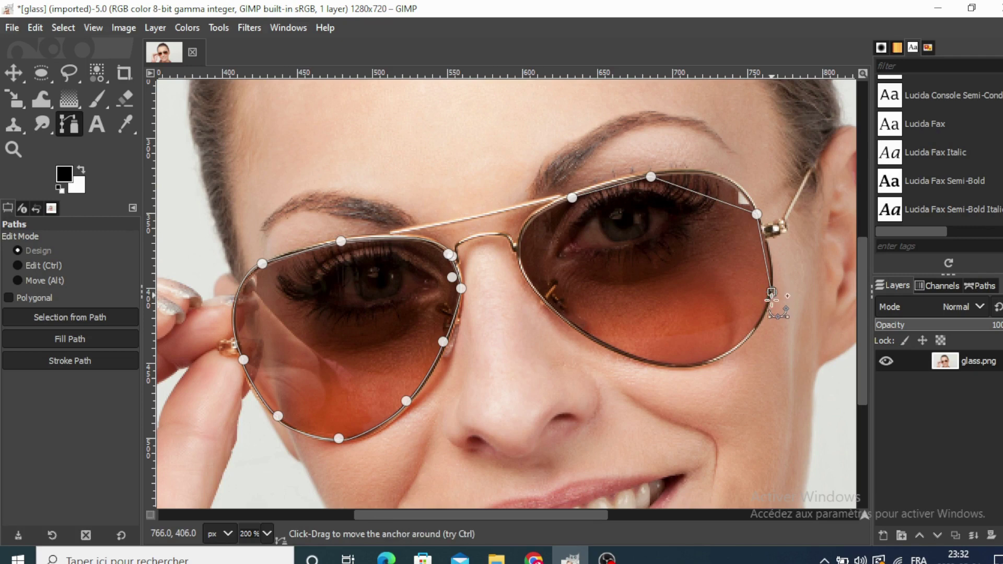
{"action": "left_click", "coordinate": [733, 351]}
{"action": "left_click", "coordinate": [662, 365]}
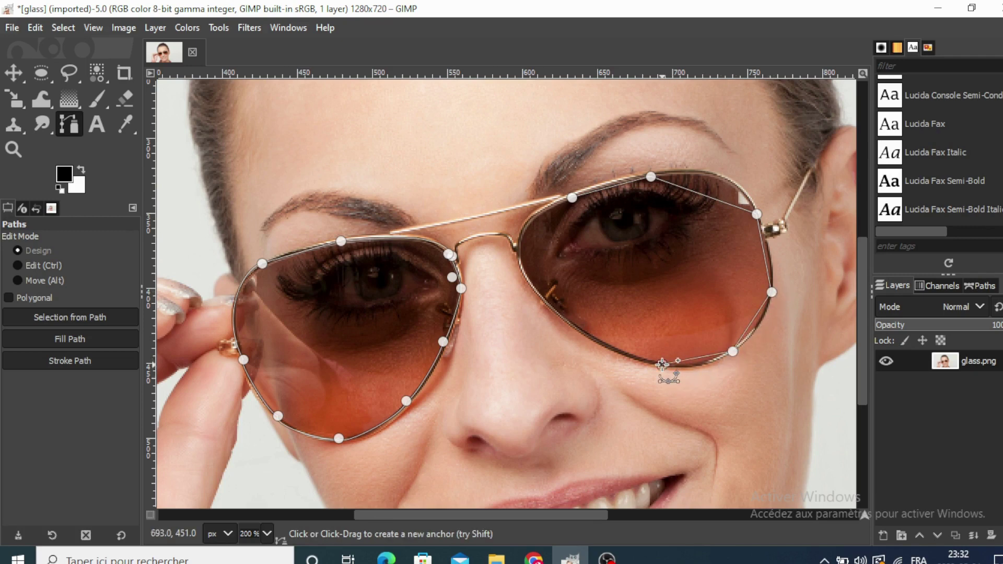
{"action": "left_click", "coordinate": [599, 340]}
{"action": "left_click", "coordinate": [538, 296]}
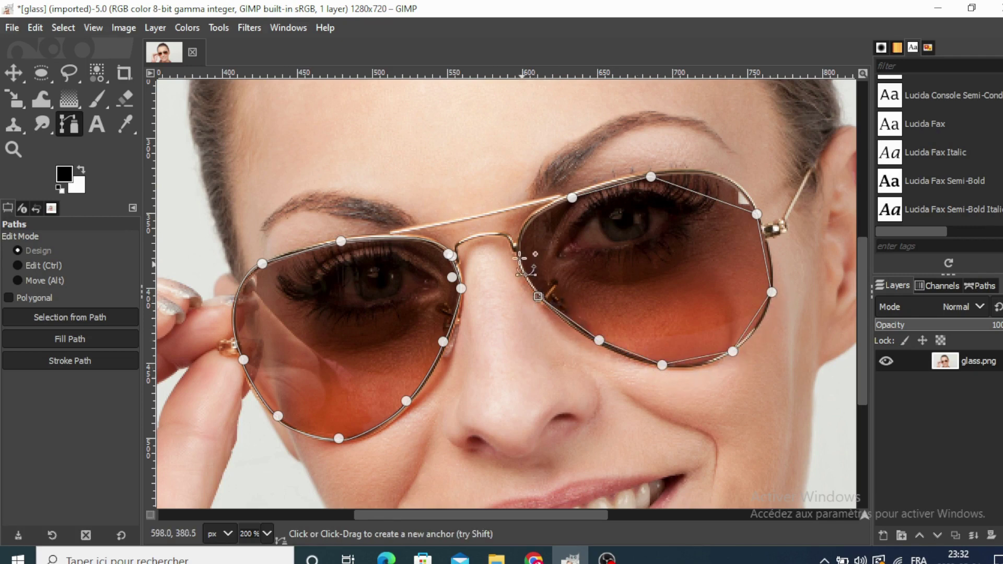
{"action": "left_click", "coordinate": [520, 253]}
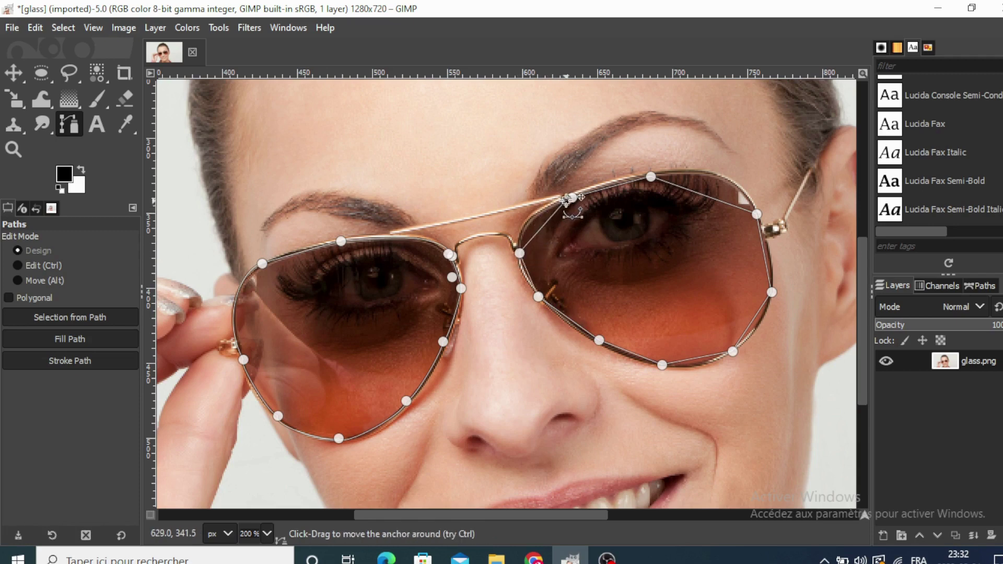
{"action": "left_click", "coordinate": [541, 226]}
Curve the nose-bridge and lower-left edges of the right lens outline to the rim
{"action": "left_click_drag", "start_coordinate": [539, 226], "coordinate": [535, 218]}
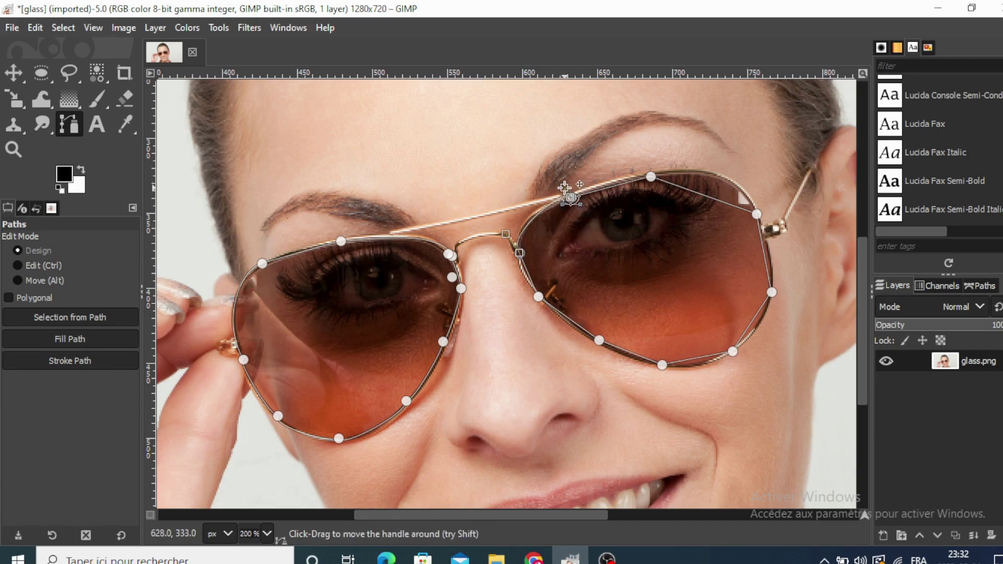
{"action": "left_click", "coordinate": [526, 269]}
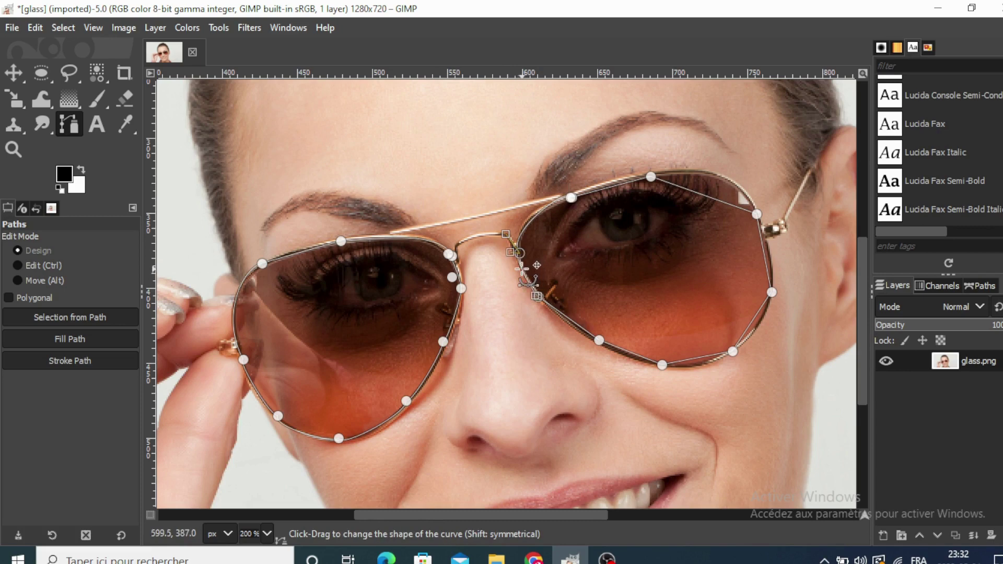
{"action": "left_click", "coordinate": [581, 329]}
{"action": "left_click_drag", "start_coordinate": [582, 329], "coordinate": [629, 353]}
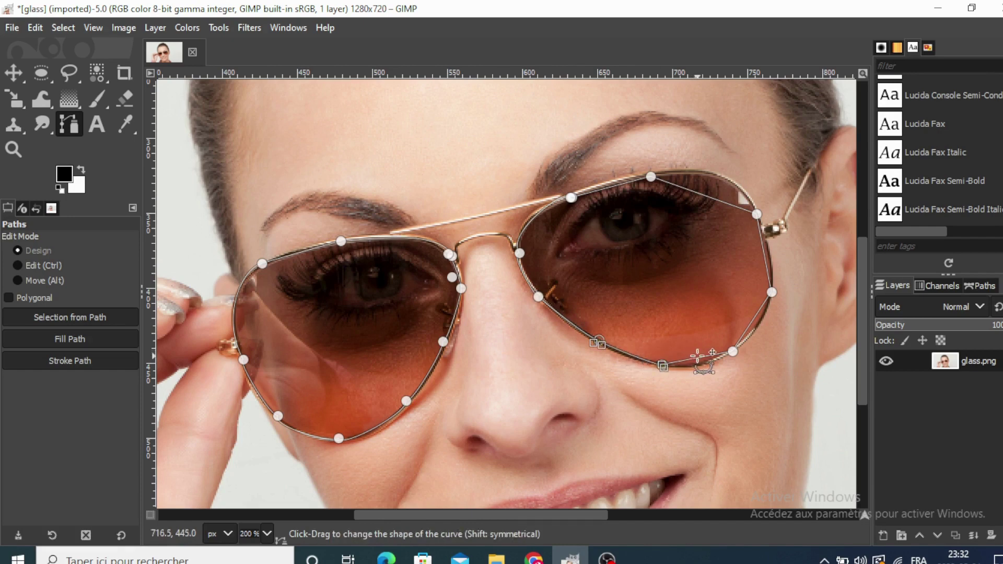
Bend the lower, lower-right and top-right edges to hug the right lens rim
{"action": "left_click_drag", "start_coordinate": [700, 358], "coordinate": [700, 362]}
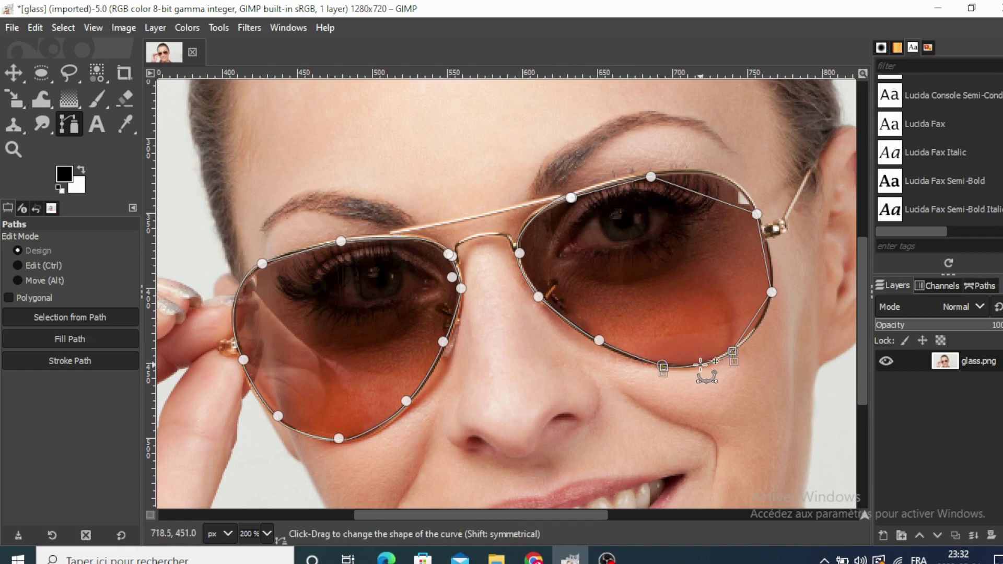
{"action": "left_click_drag", "start_coordinate": [750, 324], "coordinate": [758, 323]}
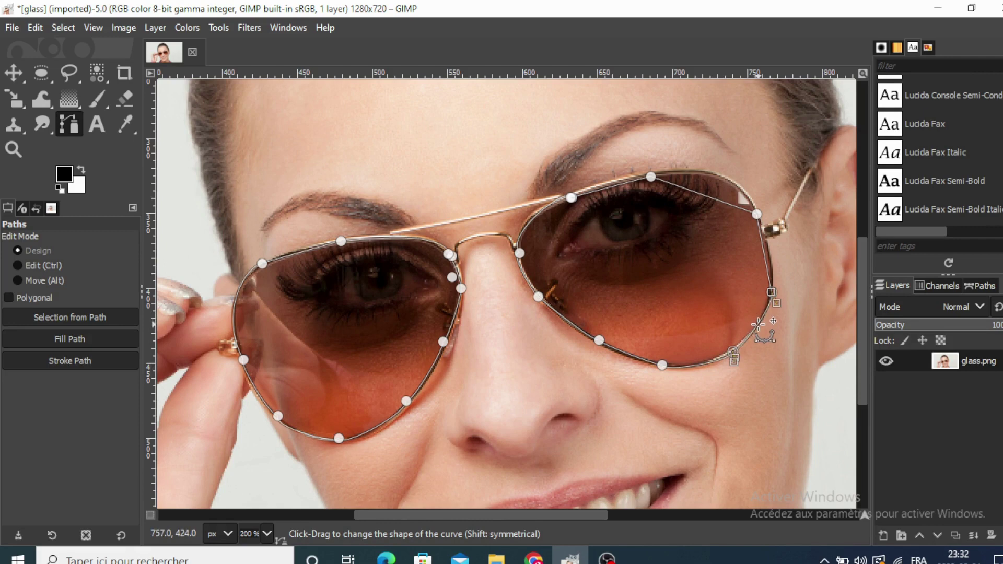
{"action": "left_click", "coordinate": [763, 253]}
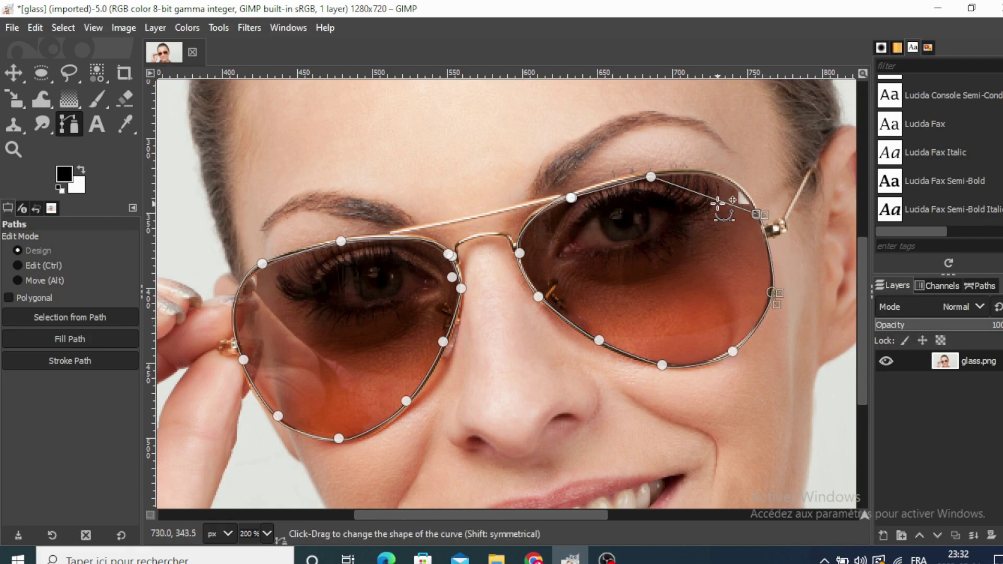
{"action": "left_click_drag", "start_coordinate": [714, 199], "coordinate": [725, 177]}
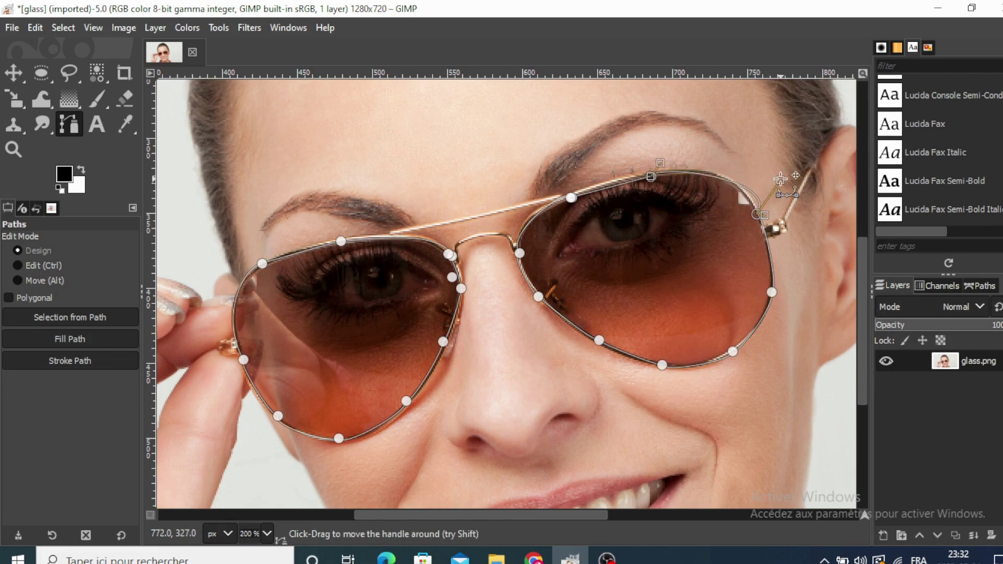
{"action": "mouse_move", "coordinate": [774, 173]}
{"action": "left_mouse_down"}
{"action": "mouse_move", "coordinate": [772, 182]}
{"action": "mouse_move", "coordinate": [757, 176]}
{"action": "left_mouse_up"}
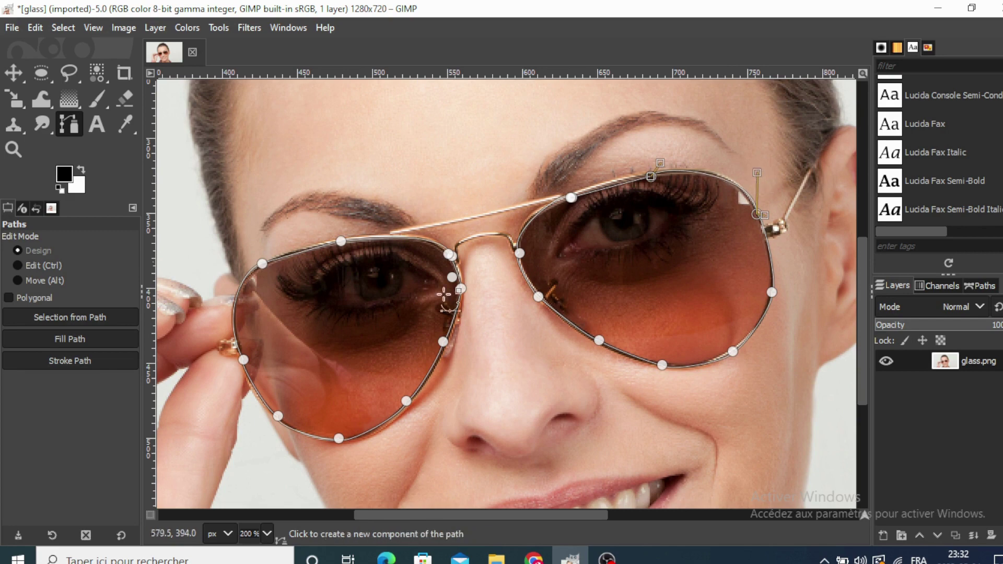
Convert both lens paths to a selection and duplicate the photo layer
{"action": "left_click", "coordinate": [114, 320]}
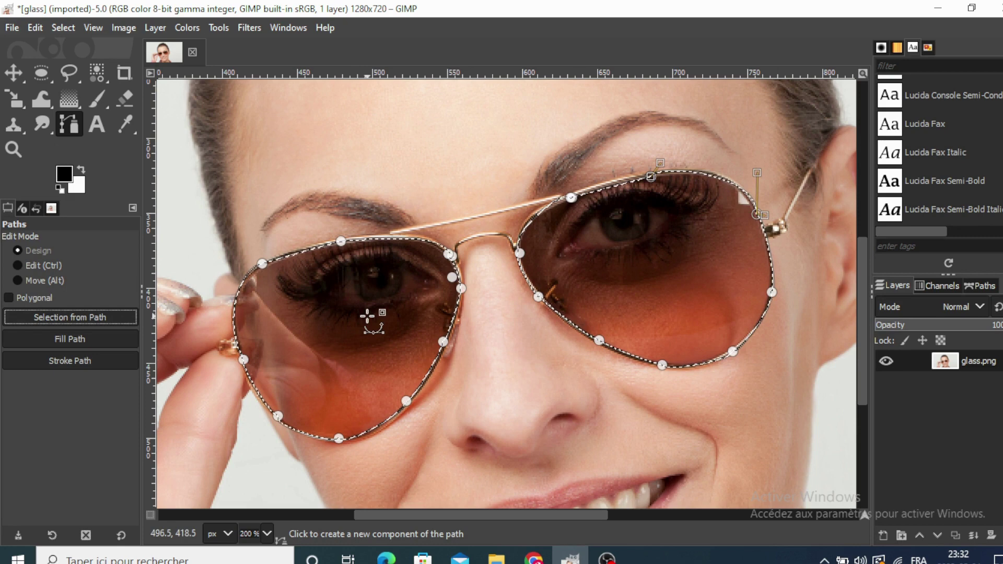
{"action": "right_click", "coordinate": [939, 361]}
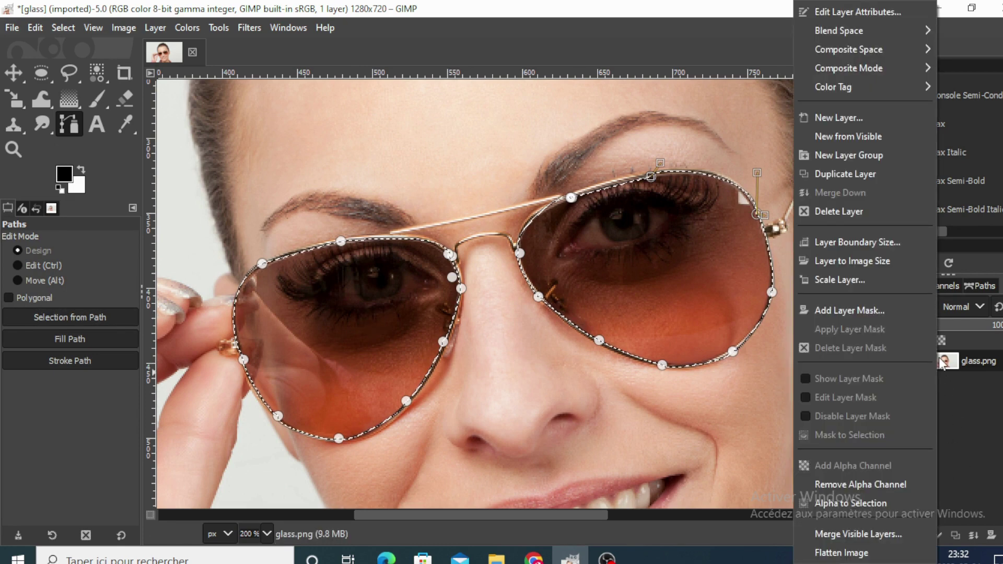
{"action": "left_click", "coordinate": [861, 178]}
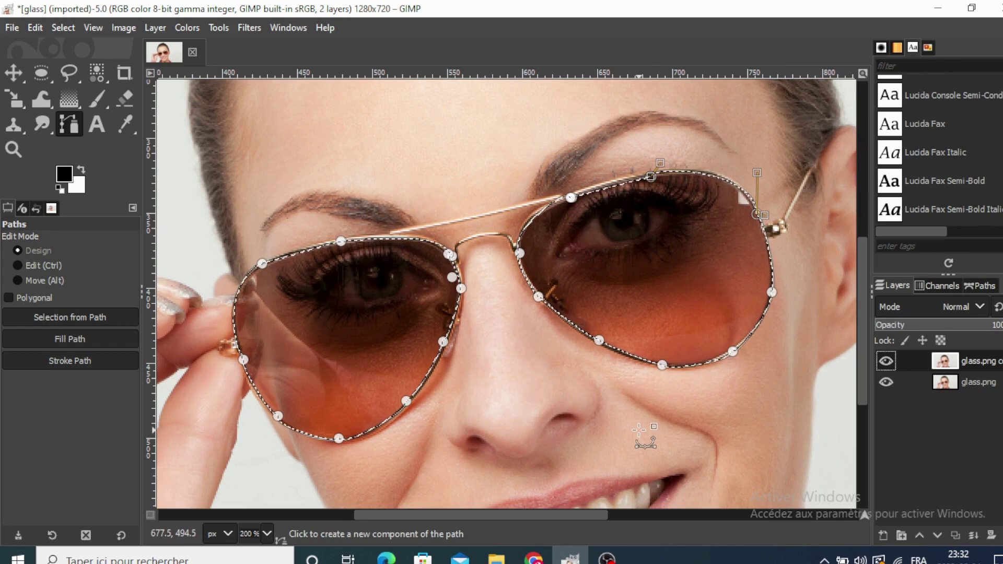
Copy the selected lenses and paste them as a new layer
{"action": "right_click", "coordinate": [593, 258]}
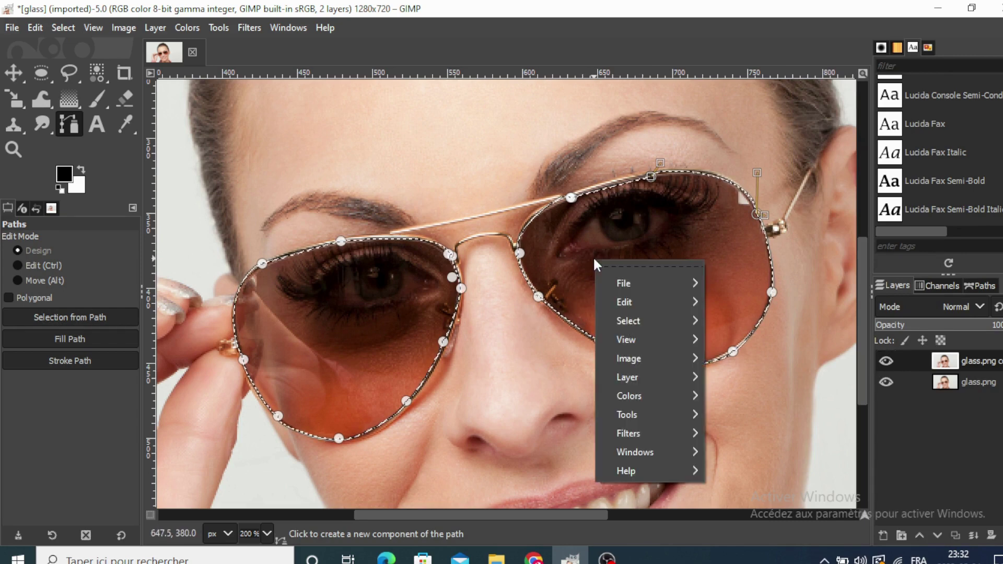
{"action": "mouse_move", "coordinate": [624, 302]}
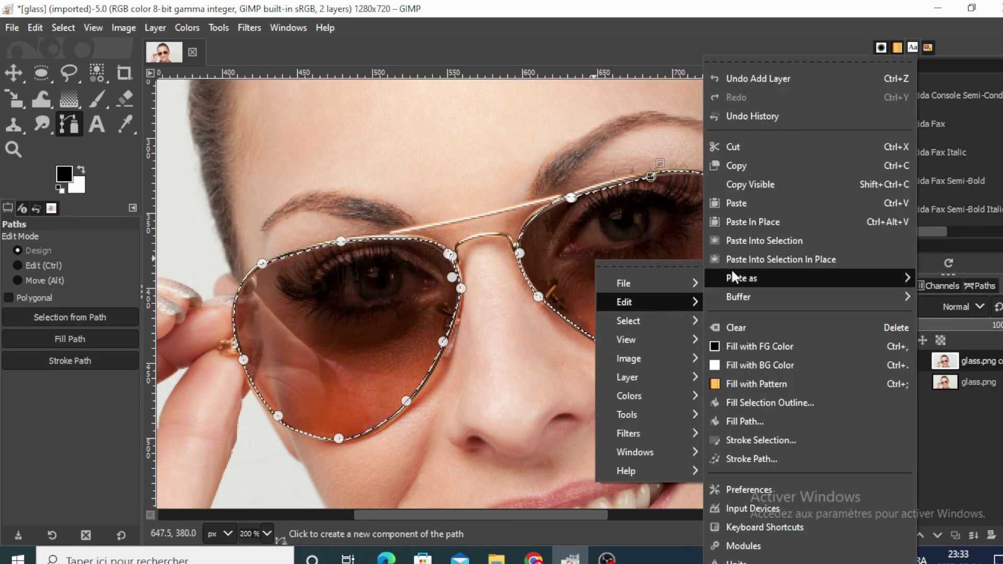
{"action": "left_click", "coordinate": [751, 165]}
{"action": "right_click", "coordinate": [637, 297]}
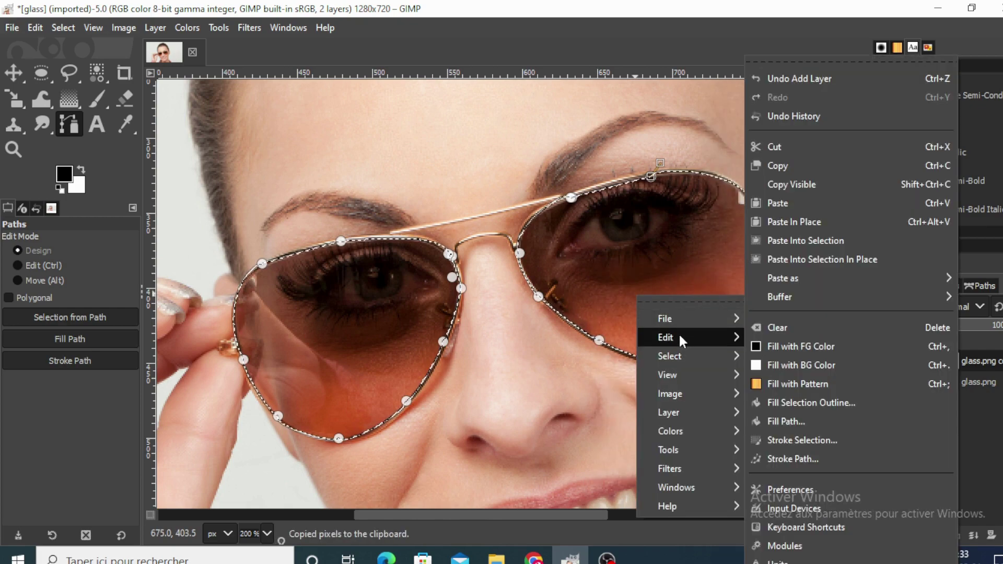
{"action": "mouse_move", "coordinate": [741, 278]}
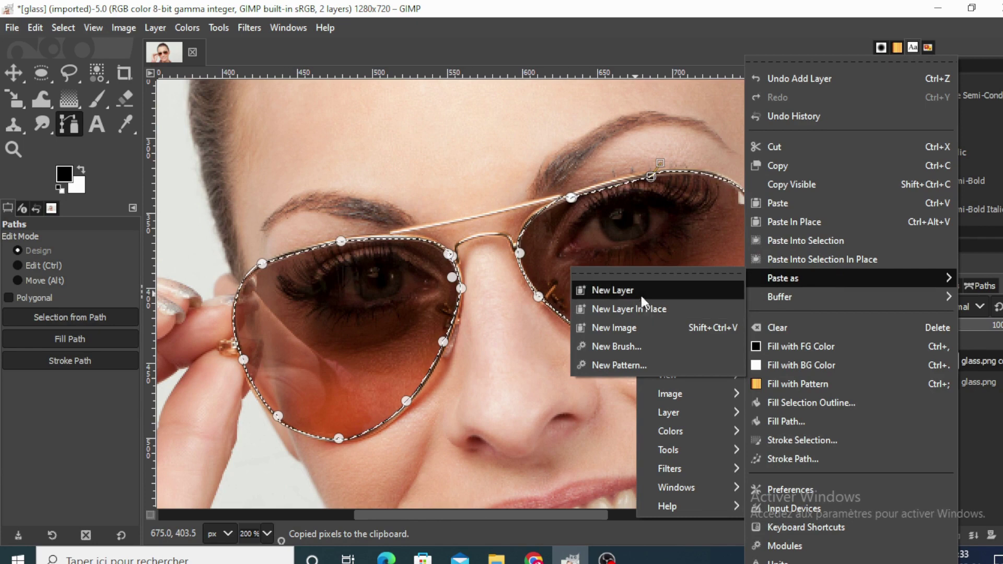
{"action": "left_click", "coordinate": [637, 290]}
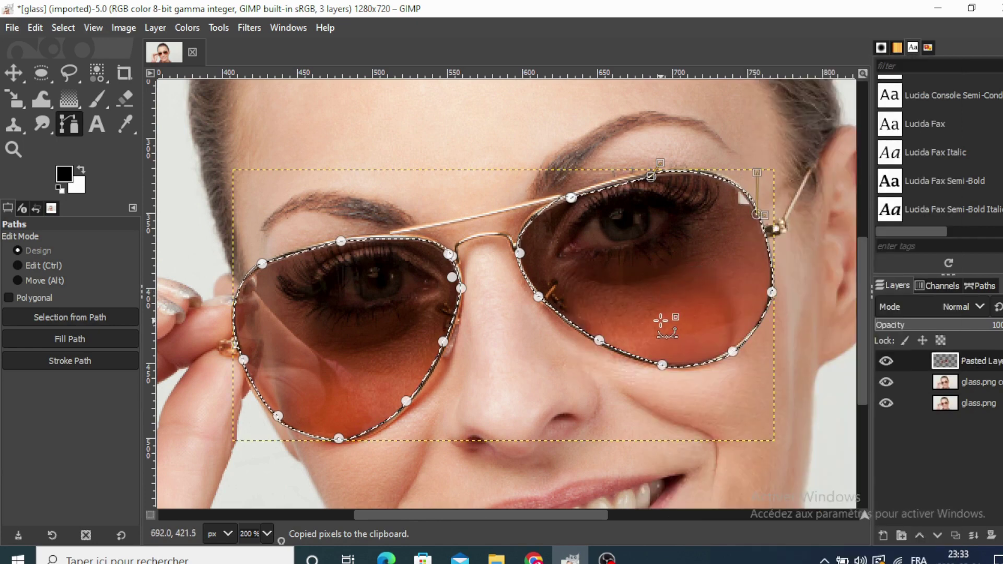
With the Gradient tool active, set the foreground colour to a medium green (1f6025)
{"action": "left_click", "coordinate": [68, 99]}
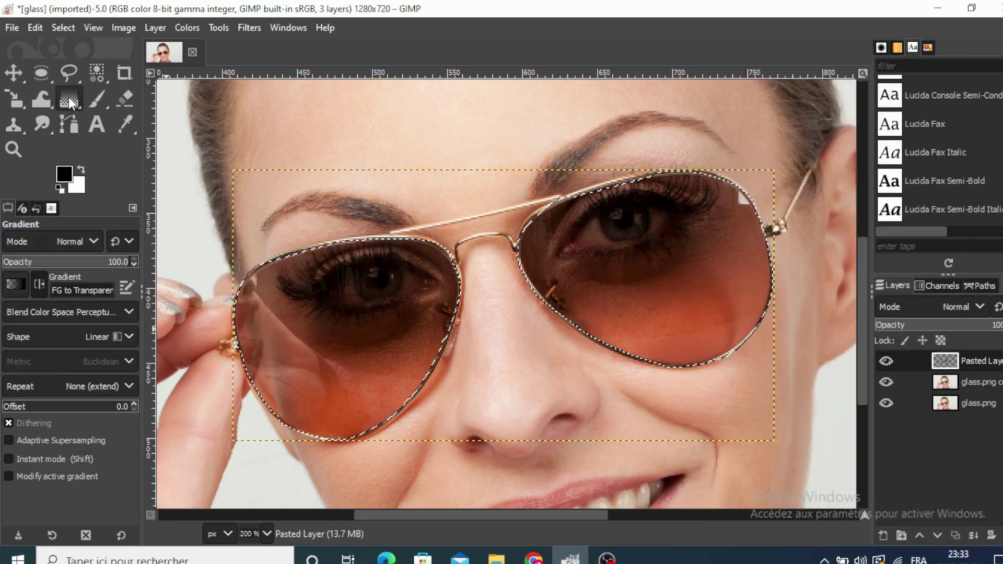
{"action": "left_click", "coordinate": [58, 176]}
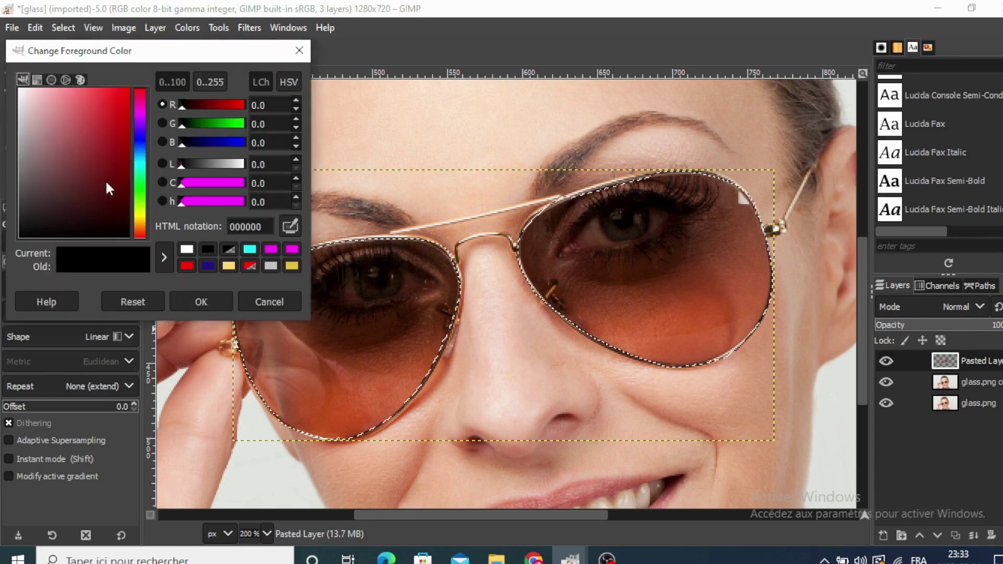
{"action": "left_click", "coordinate": [141, 187]}
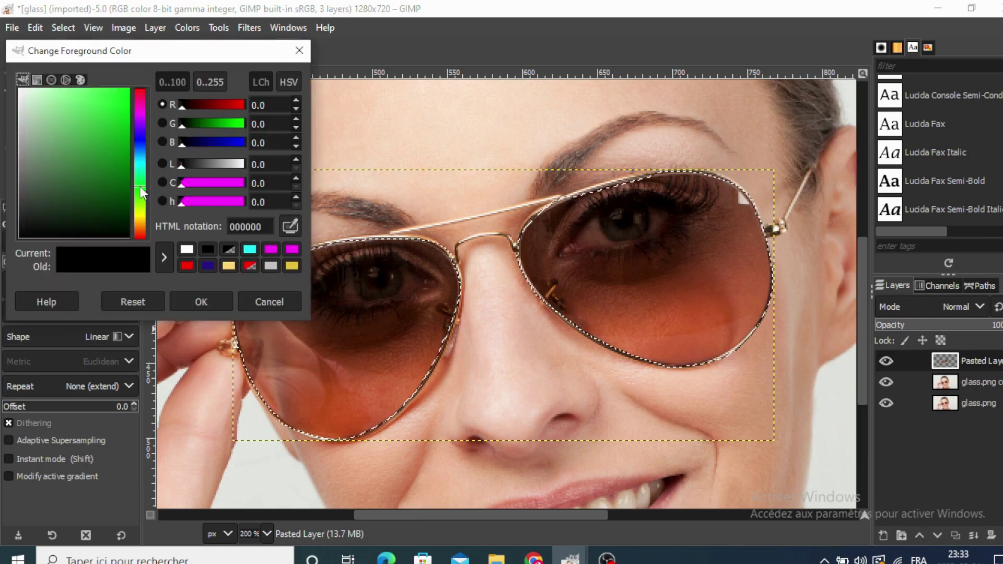
{"action": "left_click", "coordinate": [116, 169]}
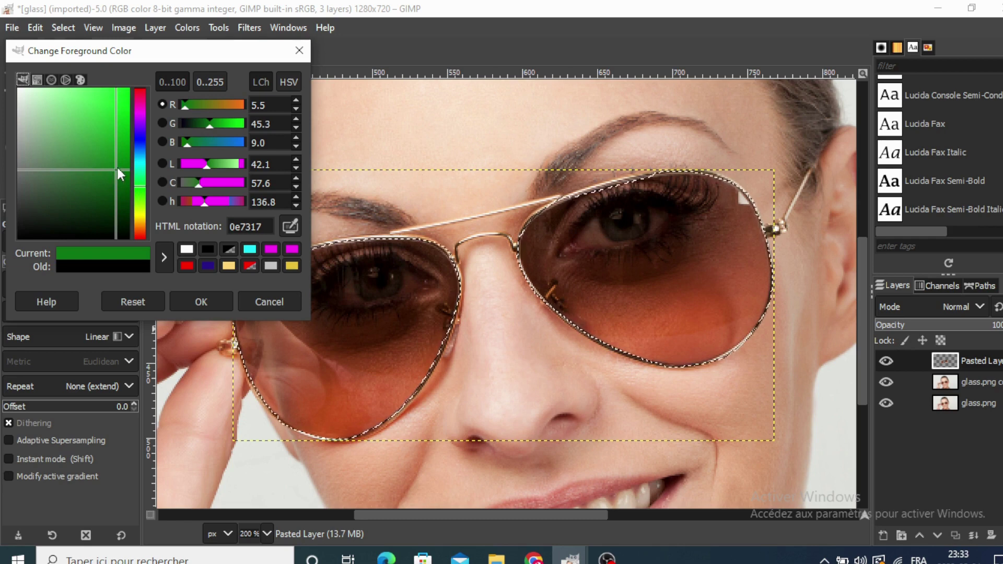
{"action": "left_click_drag", "start_coordinate": [116, 171], "coordinate": [106, 192]}
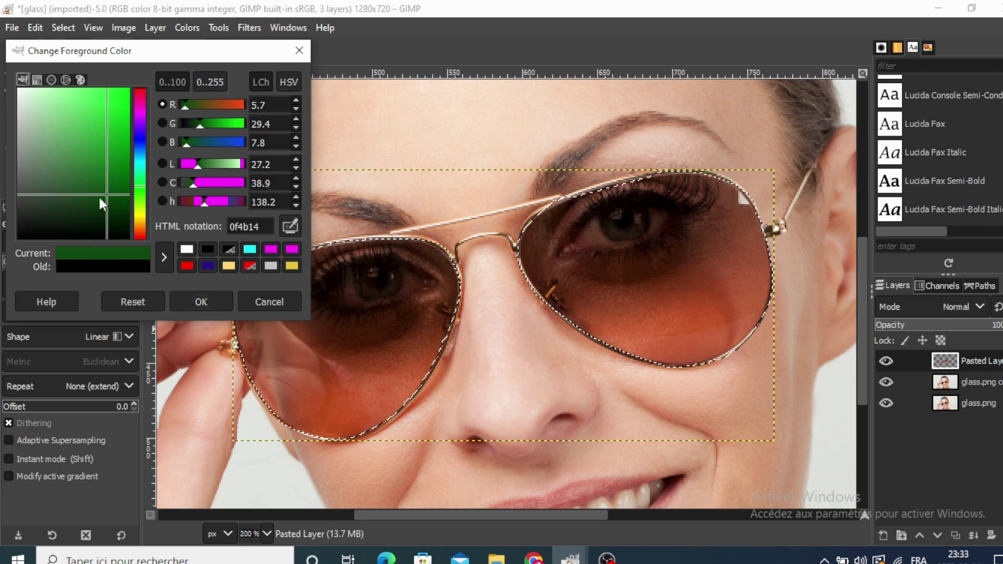
{"action": "left_click_drag", "start_coordinate": [107, 192], "coordinate": [94, 183]}
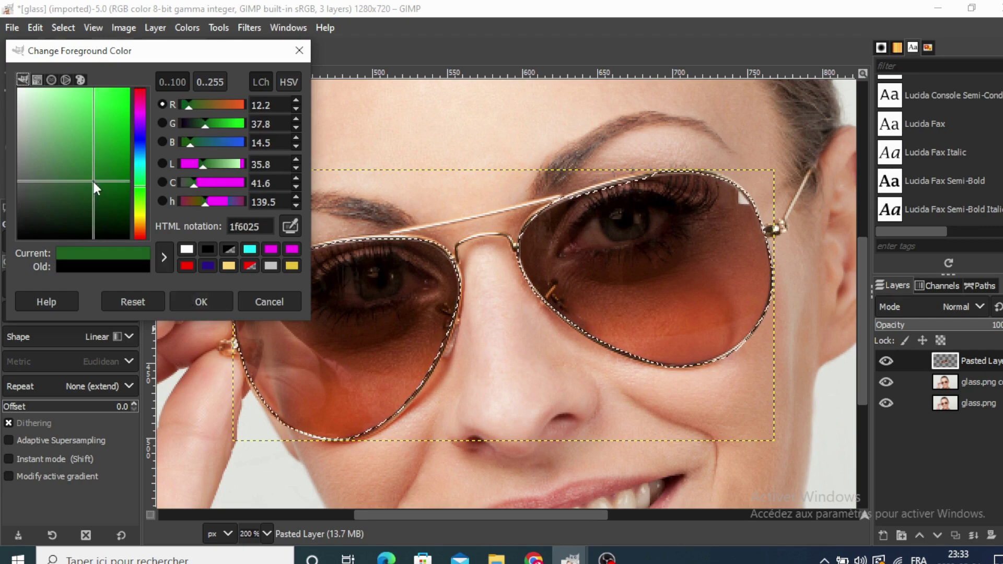
{"action": "left_click", "coordinate": [201, 299]}
Draw a reversed FG to Transparent gradient down across both lenses
{"action": "left_click", "coordinate": [16, 286]}
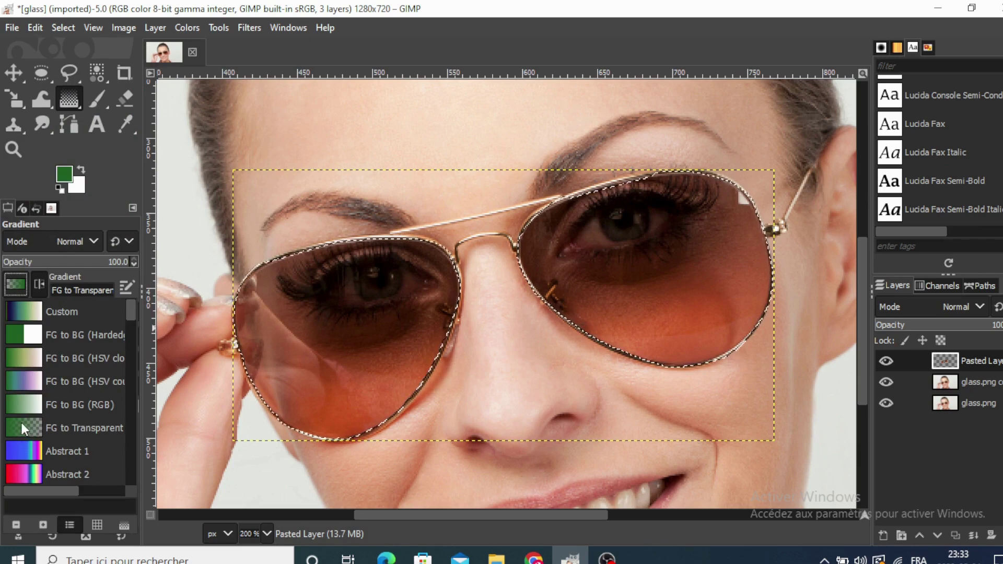
{"action": "left_click", "coordinate": [14, 276]}
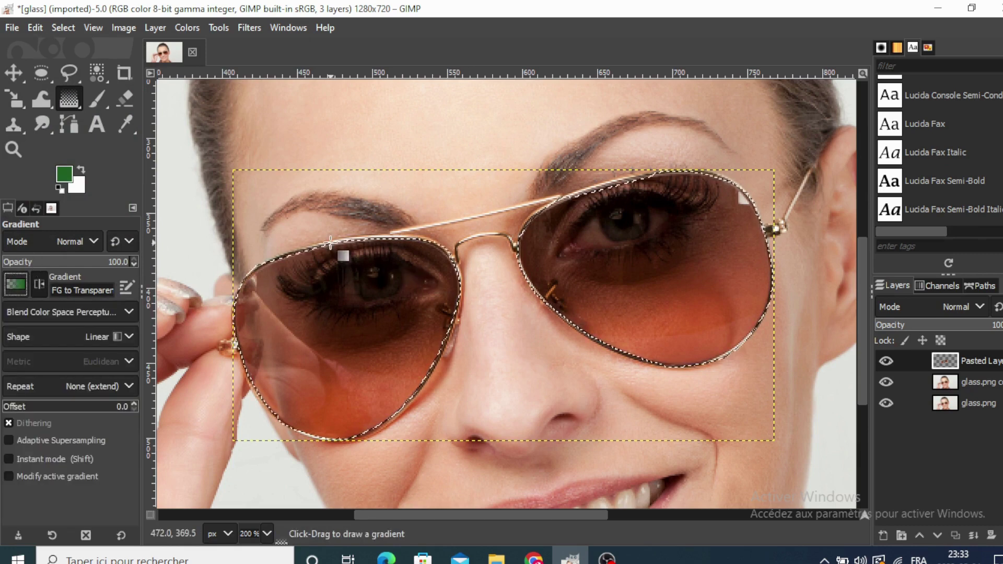
{"action": "mouse_move", "coordinate": [331, 241]}
{"action": "left_mouse_down"}
{"action": "mouse_move", "coordinate": [362, 512]}
{"action": "mouse_move", "coordinate": [361, 497]}
{"action": "left_mouse_up"}
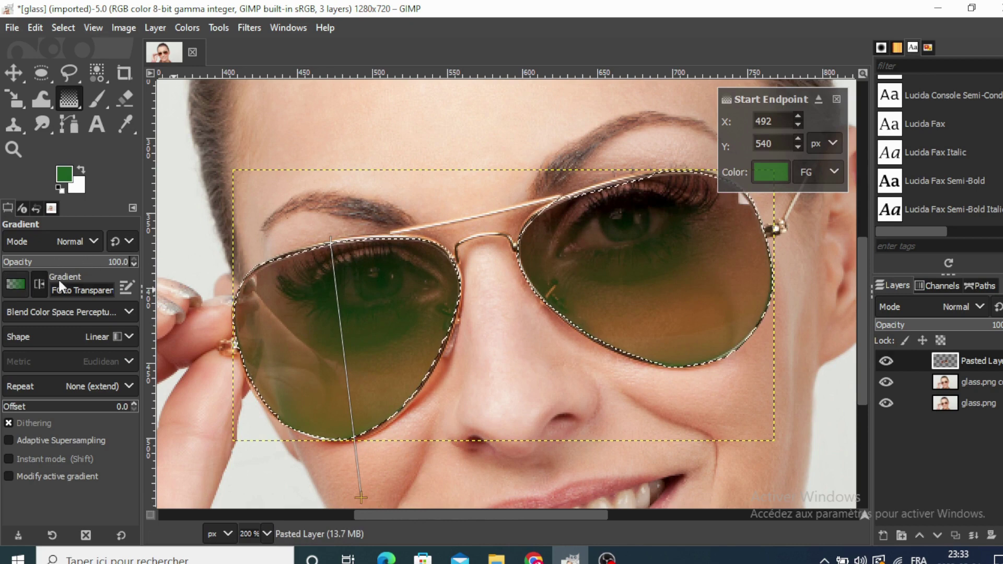
{"action": "left_click", "coordinate": [38, 288]}
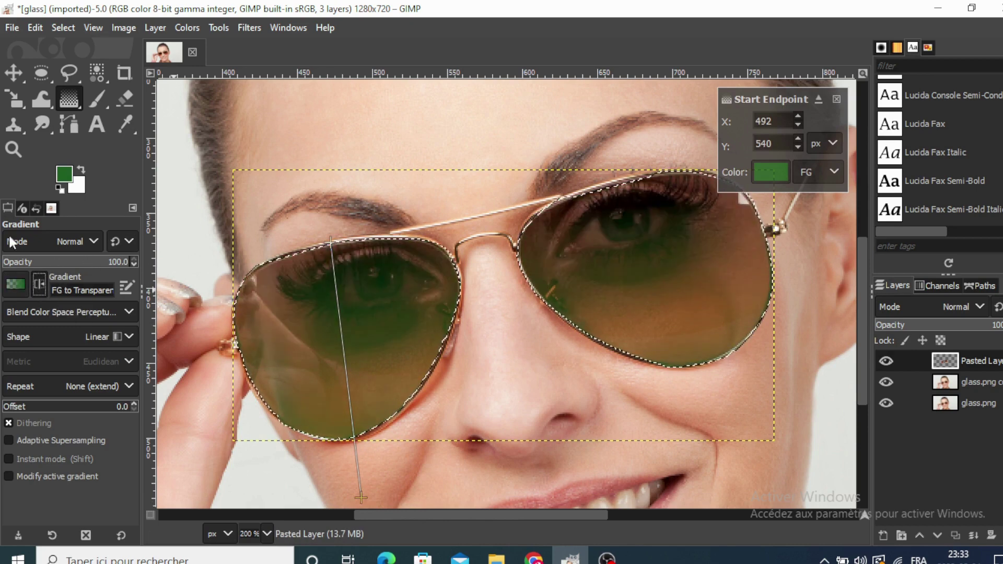
{"action": "left_click", "coordinate": [14, 73]}
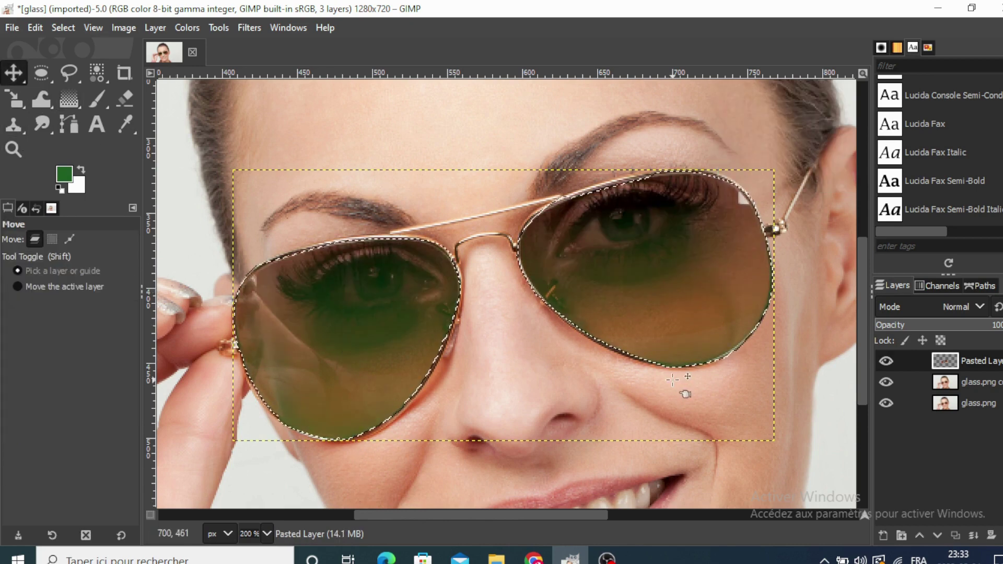
Try Grain extract and Grain merge, then set the Pasted Layer mode to HSV Hue
{"action": "left_click", "coordinate": [976, 305]}
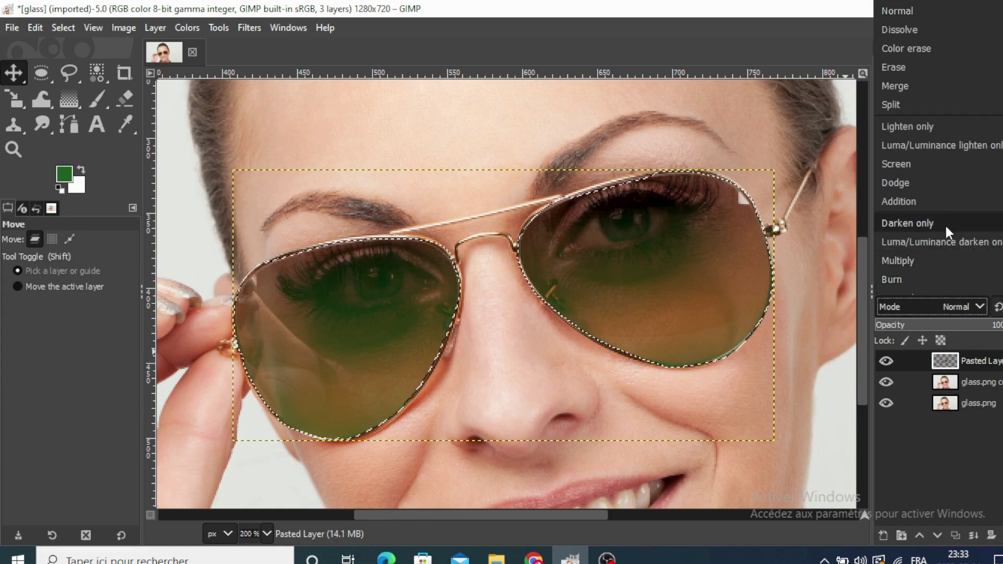
{"action": "left_click", "coordinate": [929, 271]}
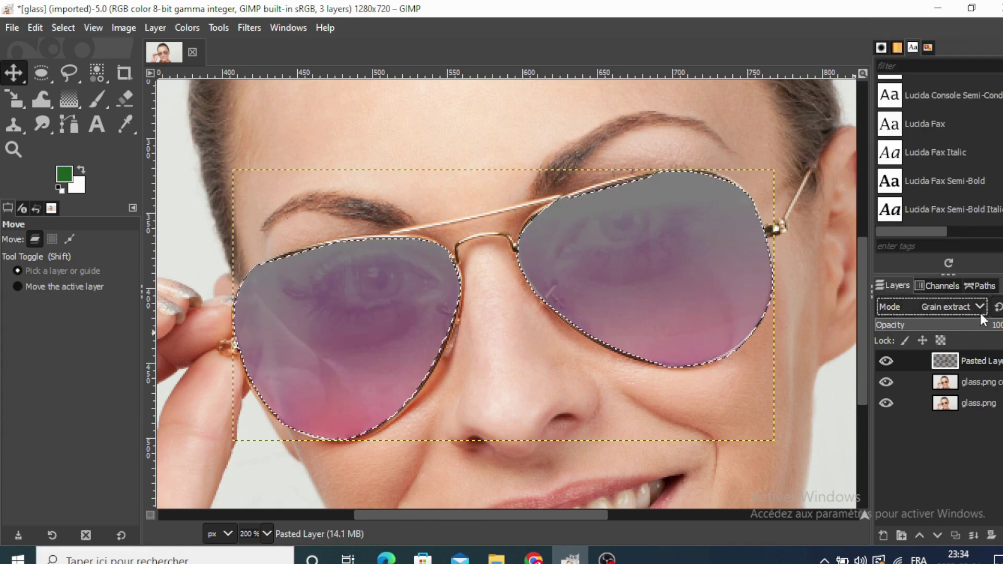
{"action": "left_click", "coordinate": [975, 306]}
{"action": "left_click", "coordinate": [940, 286]}
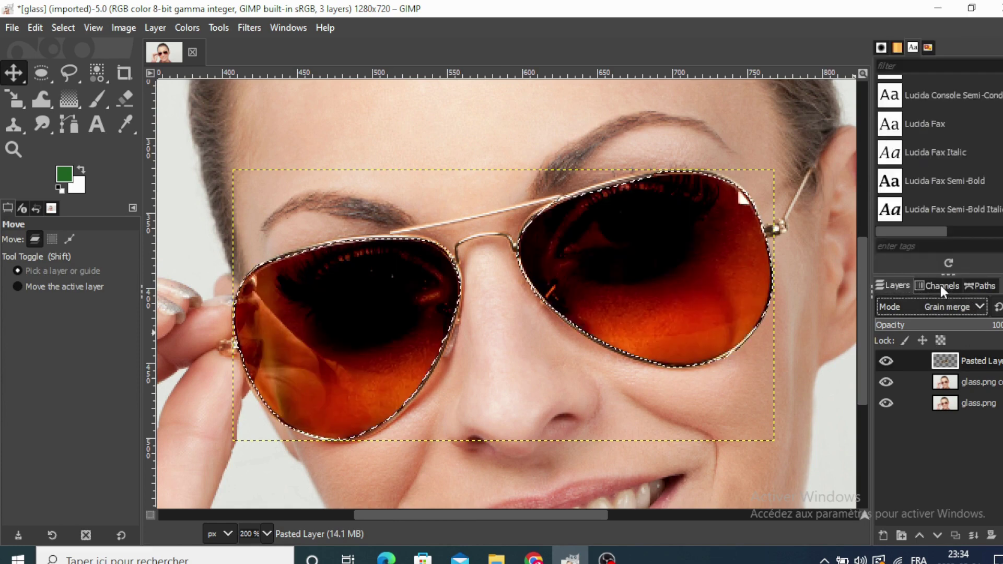
{"action": "left_click", "coordinate": [980, 306]}
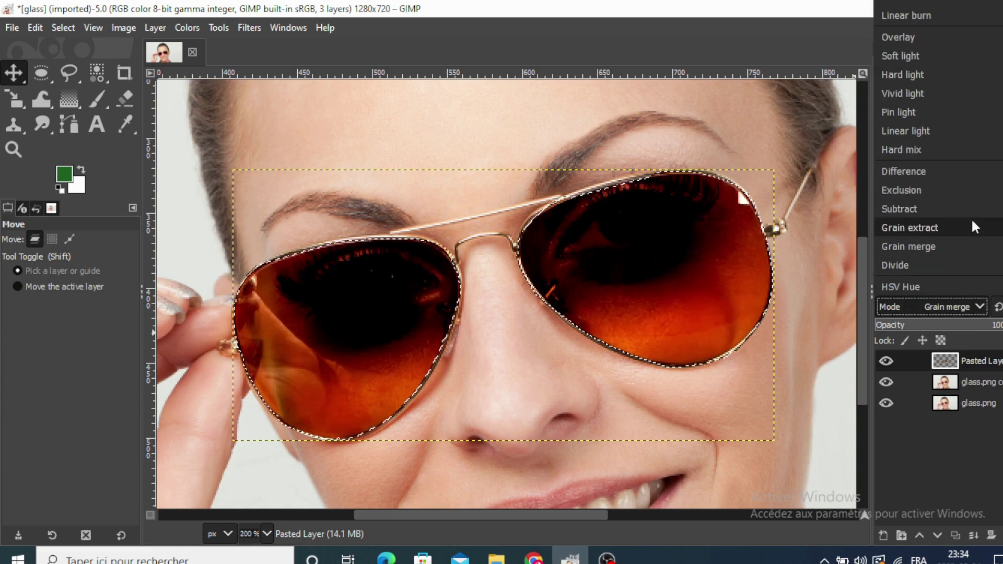
{"action": "left_click", "coordinate": [934, 281]}
{"action": "scroll", "coordinate": [933, 230], "scroll_direction": "right", "scroll_amount": 2}
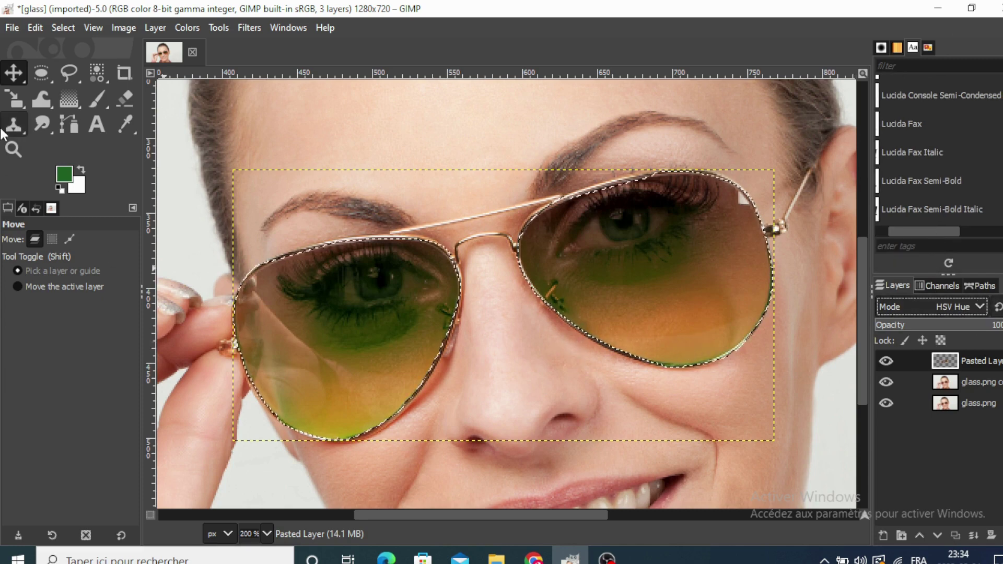
{"action": "left_click", "coordinate": [60, 27]}
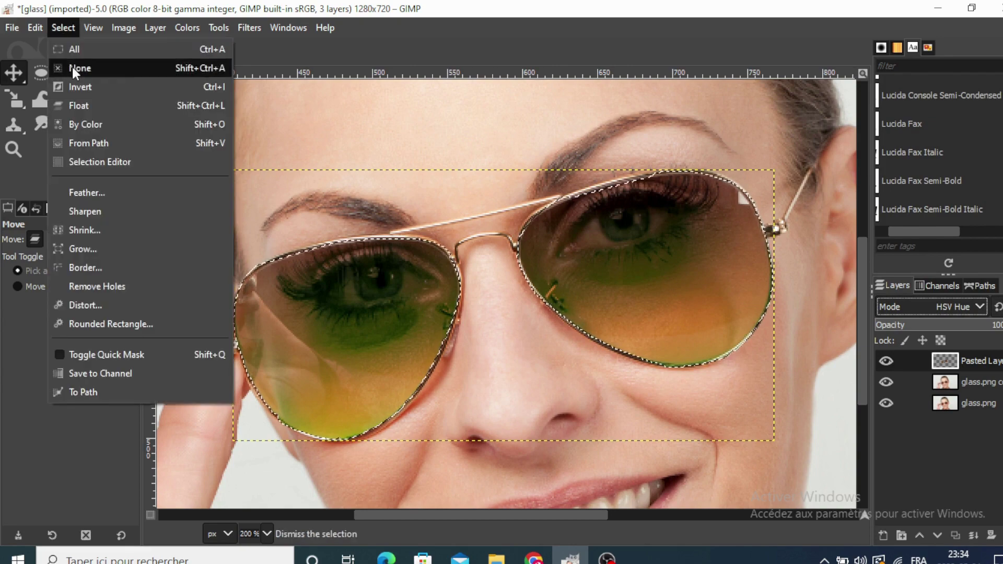
Clear the lens selection and view the portrait at 100% zoom
{"action": "left_click", "coordinate": [72, 68]}
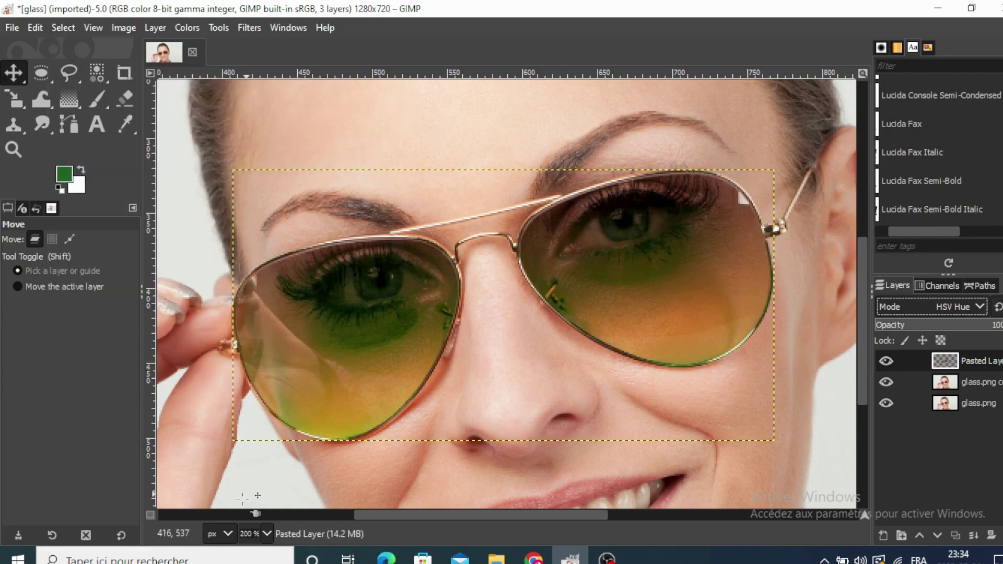
{"action": "left_click", "coordinate": [267, 532]}
{"action": "left_click", "coordinate": [255, 438]}
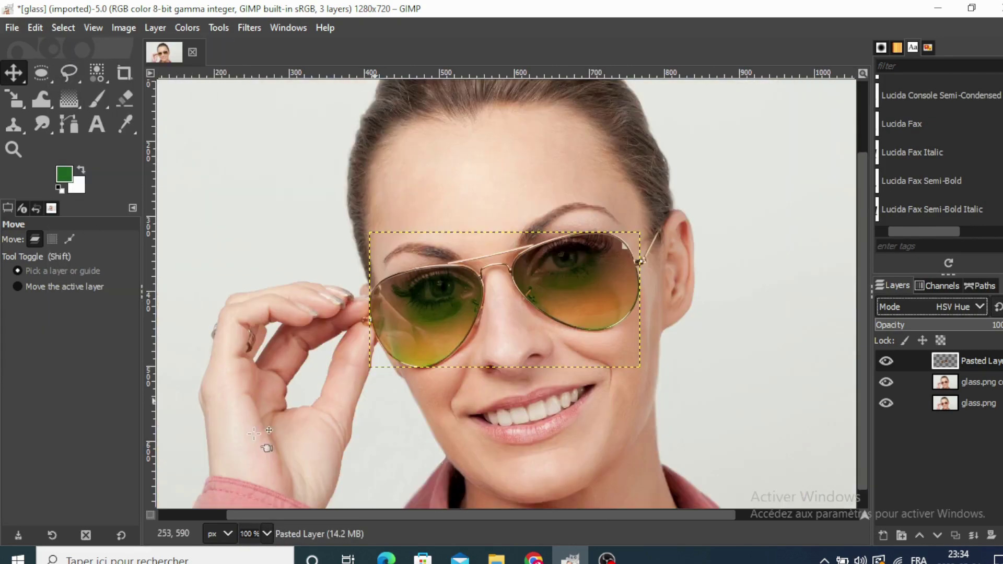
Merge the tinted layer down and toggle its visibility to compare before and after
{"action": "right_click", "coordinate": [955, 372]}
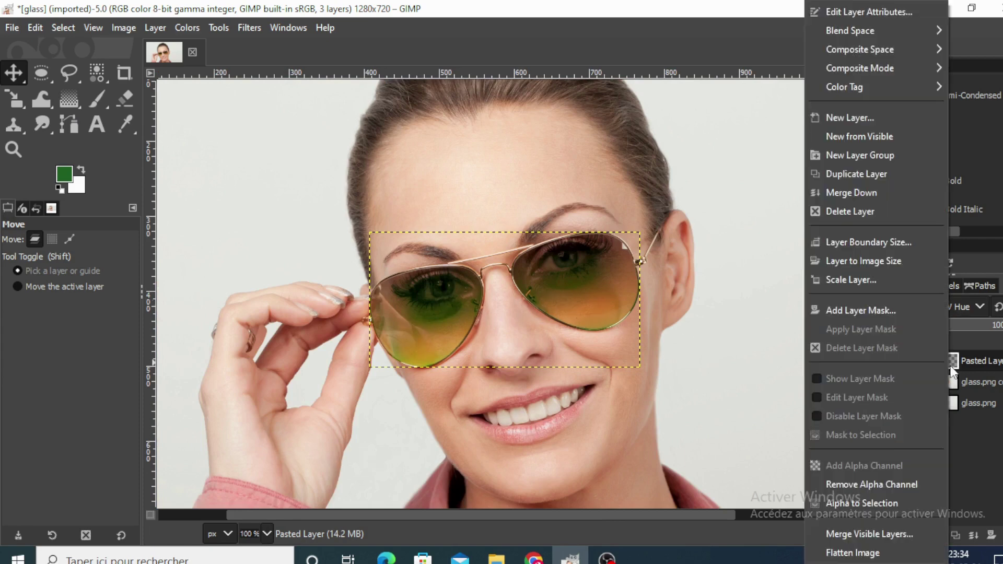
{"action": "left_click", "coordinate": [869, 191]}
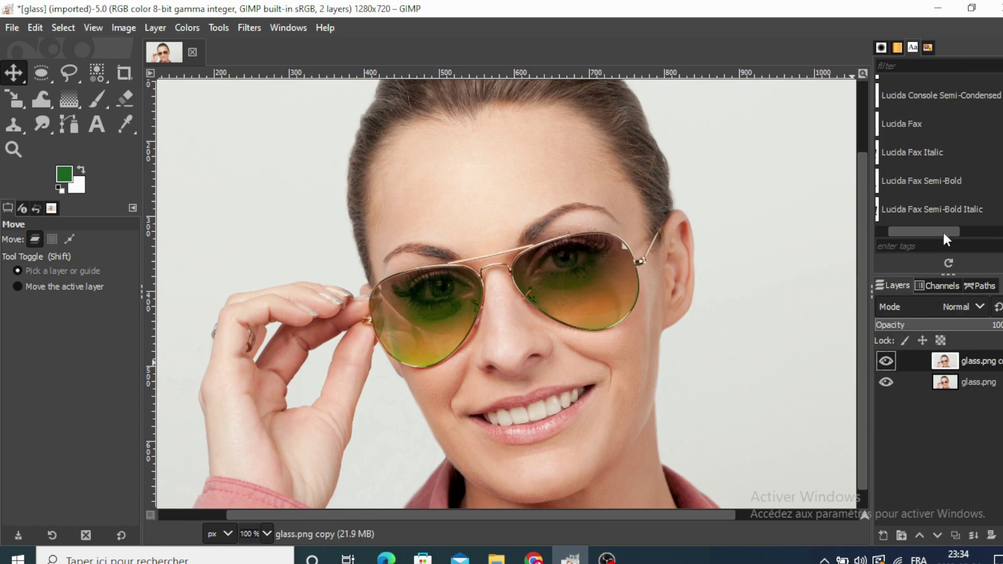
{"action": "left_click", "coordinate": [885, 362]}
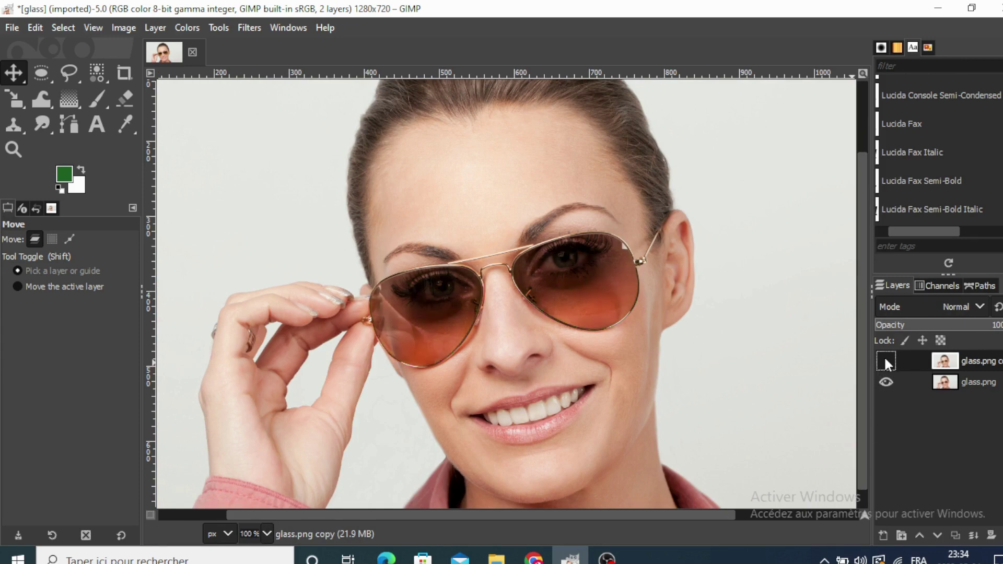
{"action": "left_click", "coordinate": [886, 361]}
{"action": "left_click", "coordinate": [885, 361]}
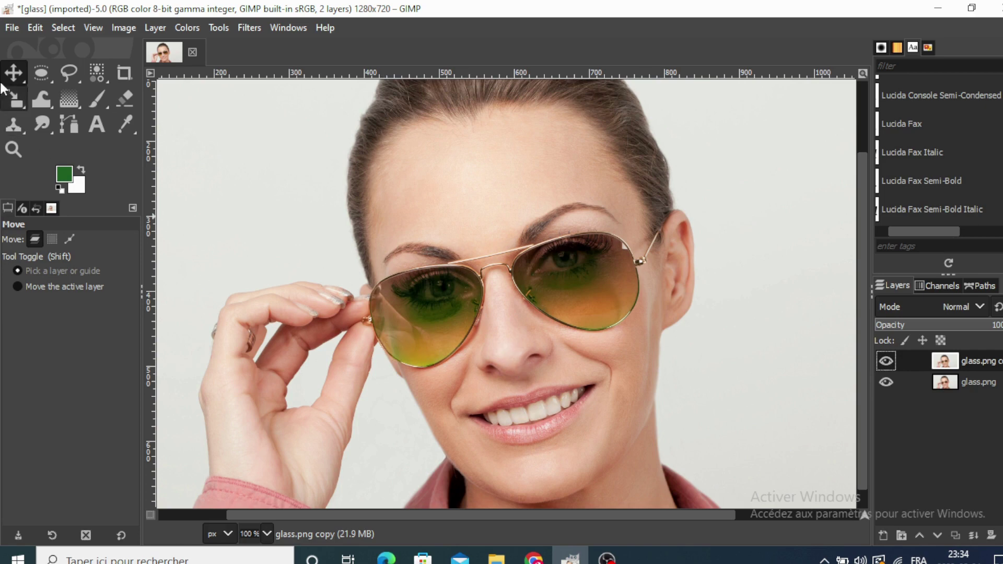
{"action": "left_click", "coordinate": [11, 27]}
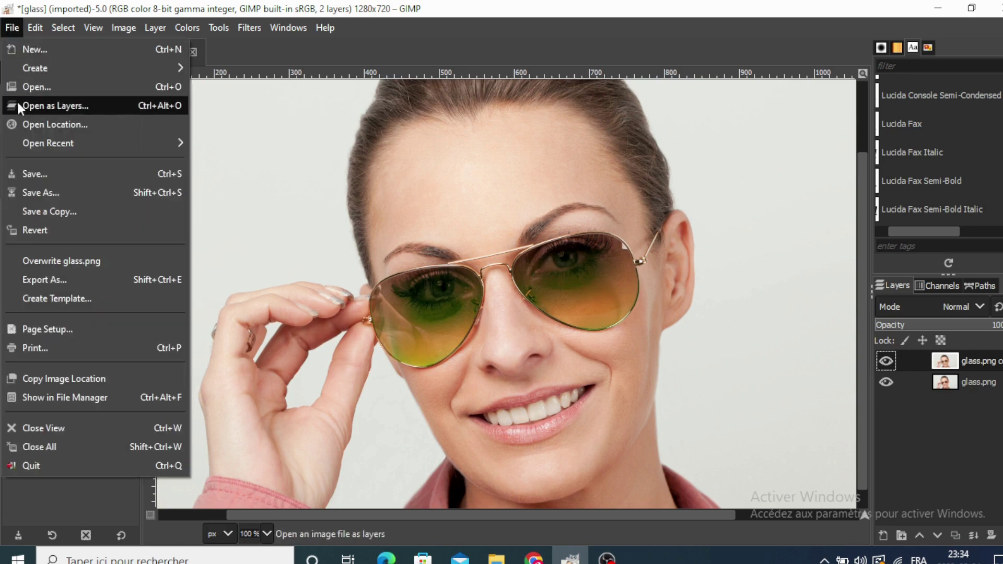